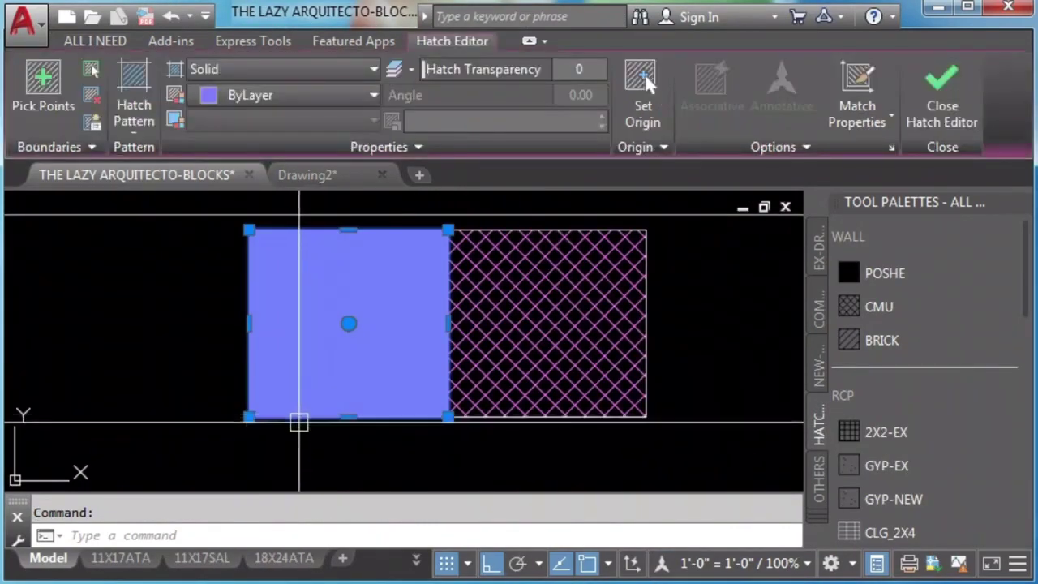
Drag the solid blue hatch onto the WALL group below BRICK and name the tool POSHE.
{"action": "mouse_move", "coordinate": [303, 433]}
{"action": "left_mouse_down"}
{"action": "mouse_move", "coordinate": [349, 445]}
{"action": "mouse_move", "coordinate": [591, 421]}
{"action": "mouse_move", "coordinate": [852, 371]}
{"action": "mouse_move", "coordinate": [918, 344]}
{"action": "mouse_move", "coordinate": [940, 363]}
{"action": "left_mouse_up"}
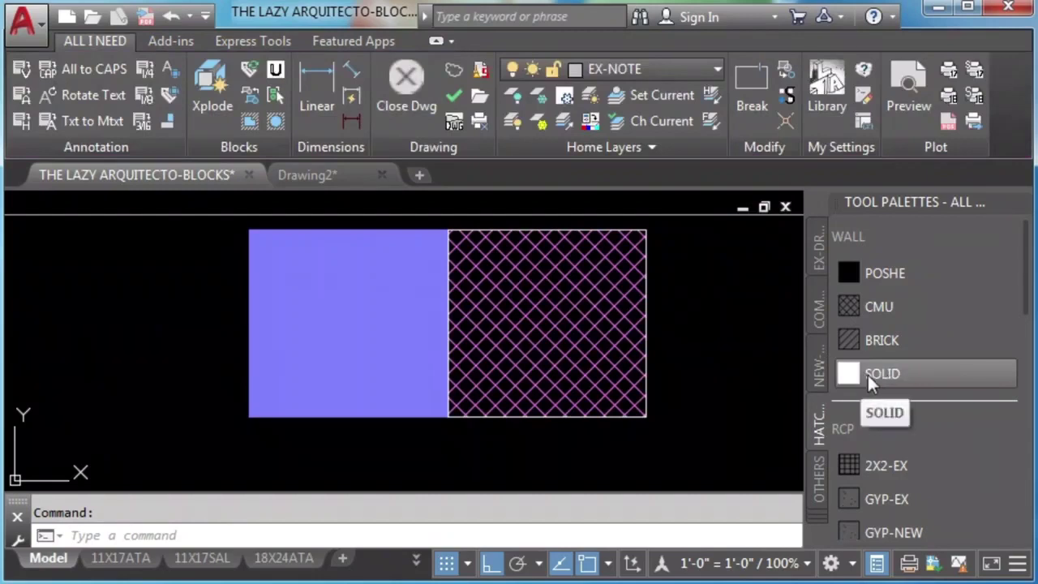
{"action": "right_click", "coordinate": [871, 382]}
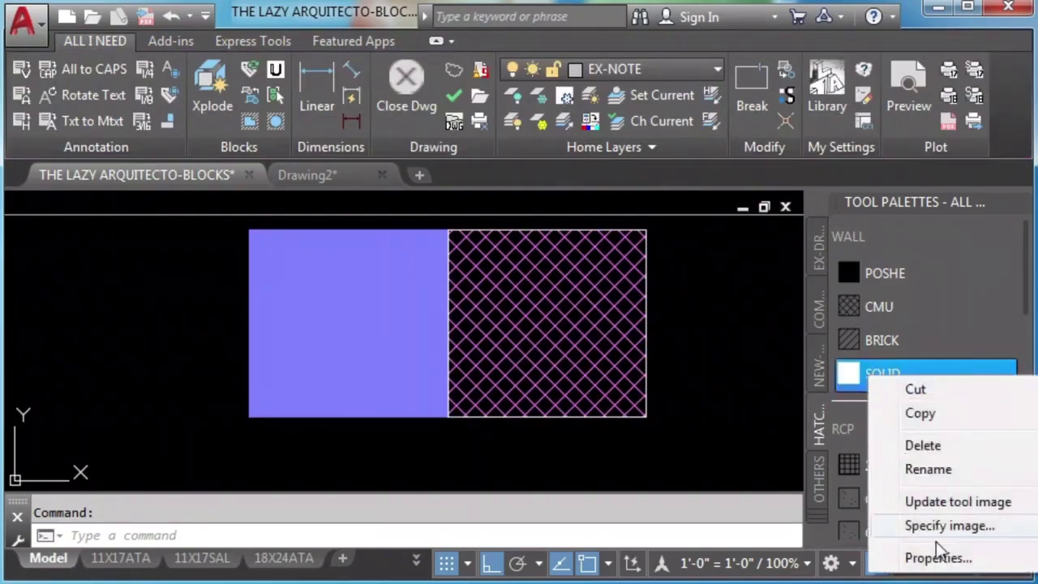
{"action": "left_click", "coordinate": [929, 471]}
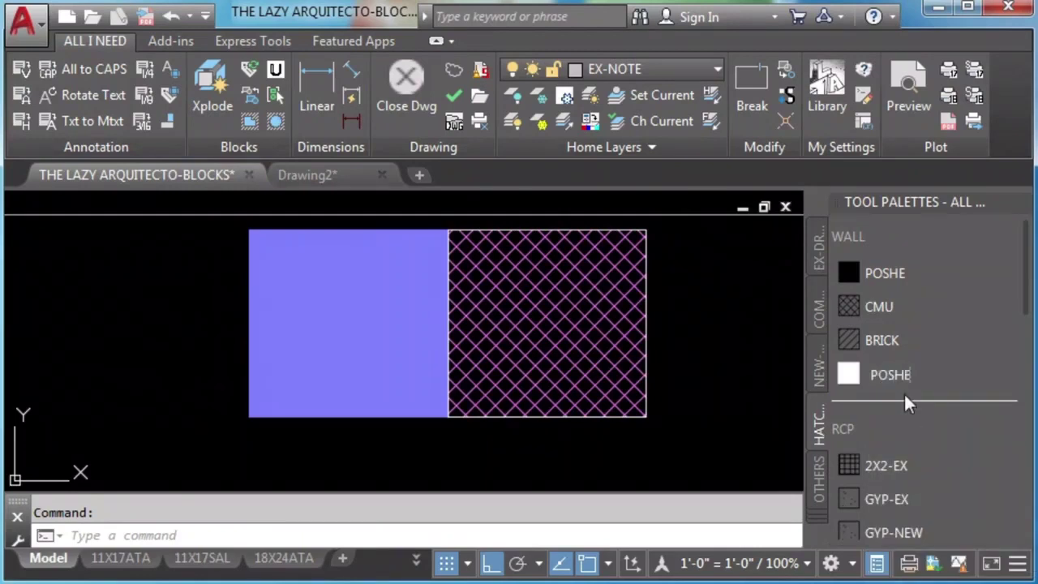
{"action": "key", "text": "Return"}
Add the crosshatch to the palette and rename the ANSI37 tool to CMU.
{"action": "left_click", "coordinate": [734, 343]}
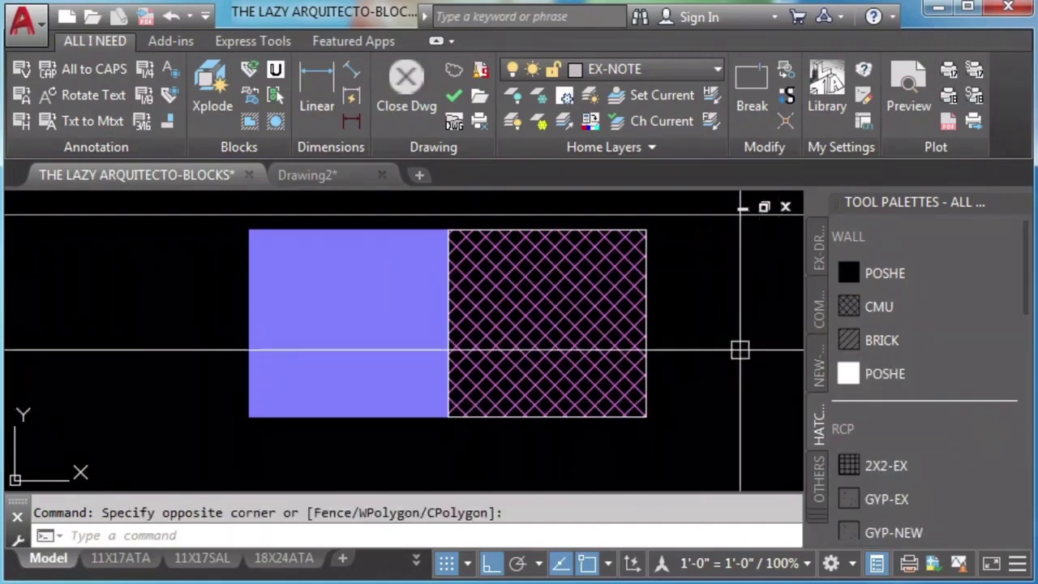
{"action": "left_click", "coordinate": [558, 274]}
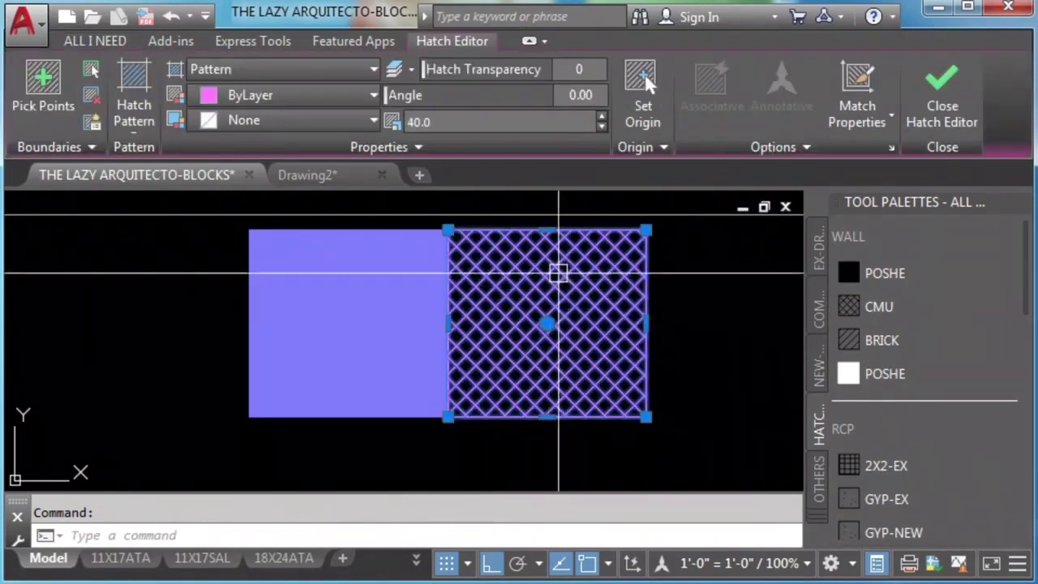
{"action": "mouse_move", "coordinate": [558, 275]}
{"action": "left_mouse_down"}
{"action": "mouse_move", "coordinate": [587, 305]}
{"action": "mouse_move", "coordinate": [633, 322]}
{"action": "mouse_move", "coordinate": [920, 364]}
{"action": "mouse_move", "coordinate": [925, 389]}
{"action": "left_mouse_up"}
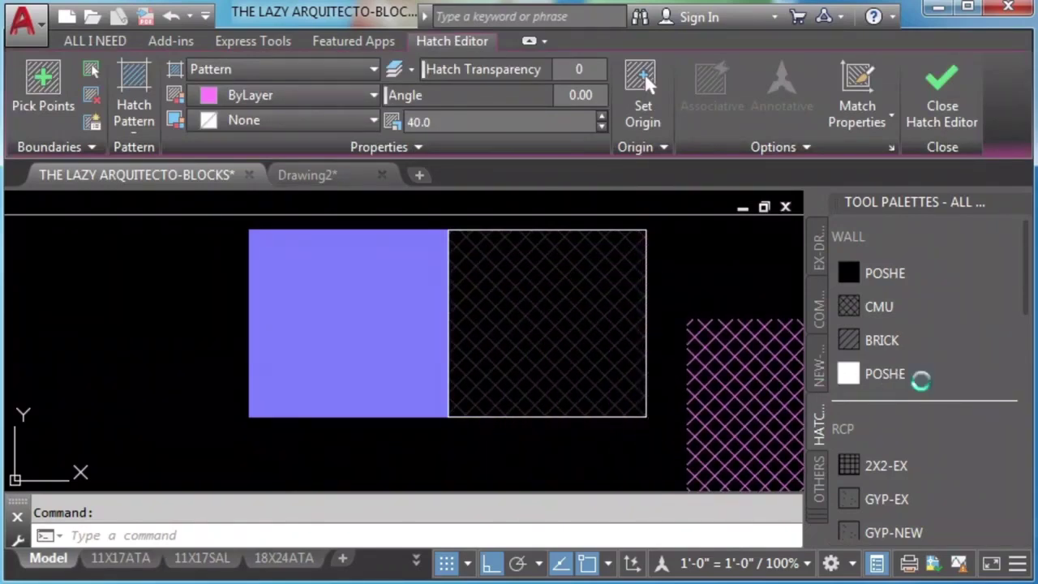
{"action": "right_click", "coordinate": [871, 411]}
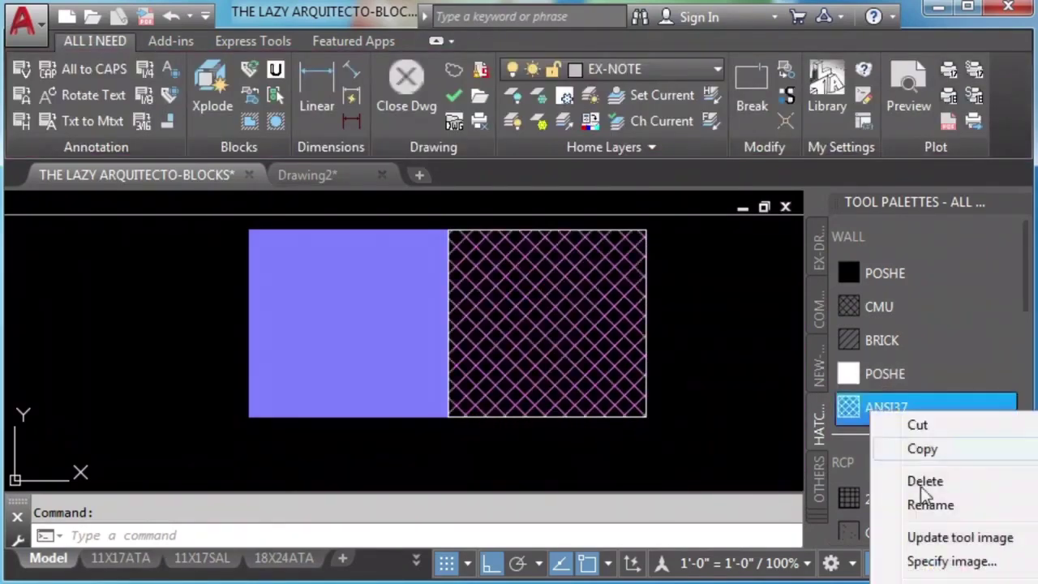
{"action": "left_click", "coordinate": [938, 509]}
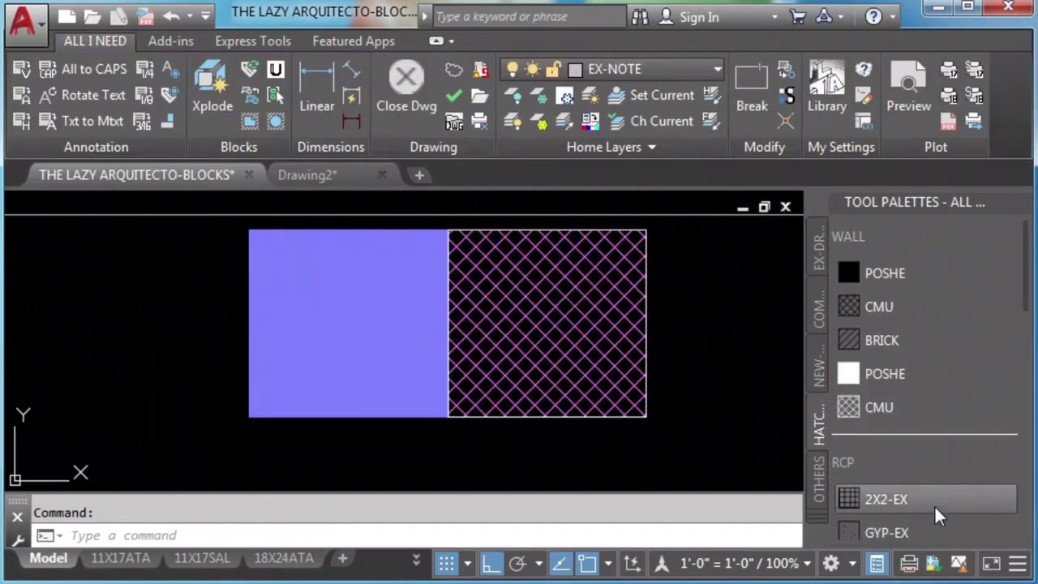
{"action": "key", "text": "Return"}
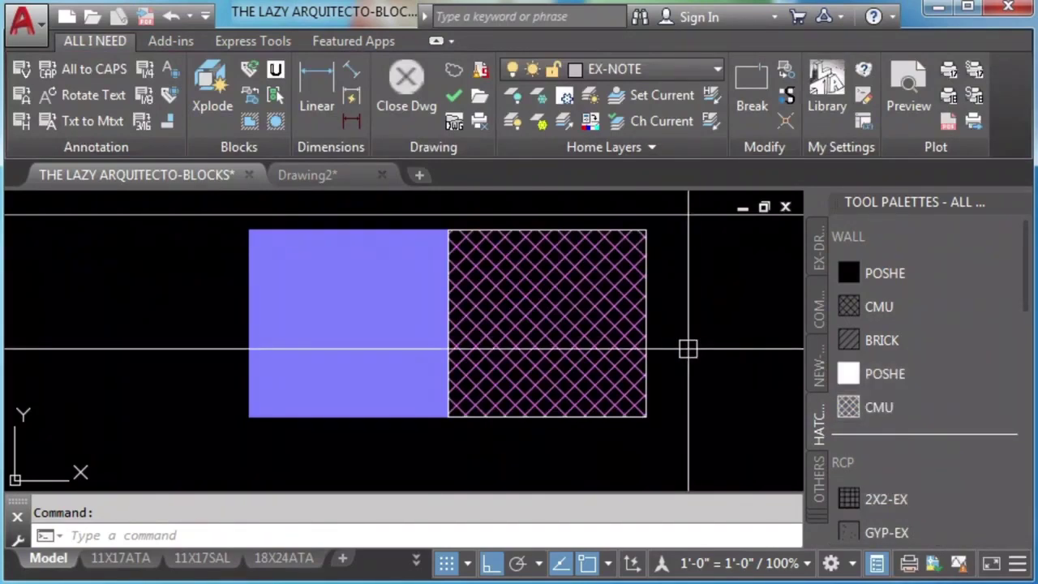
Delete the newly added CMU and POSHE tools from the palette.
{"action": "left_click", "coordinate": [881, 413]}
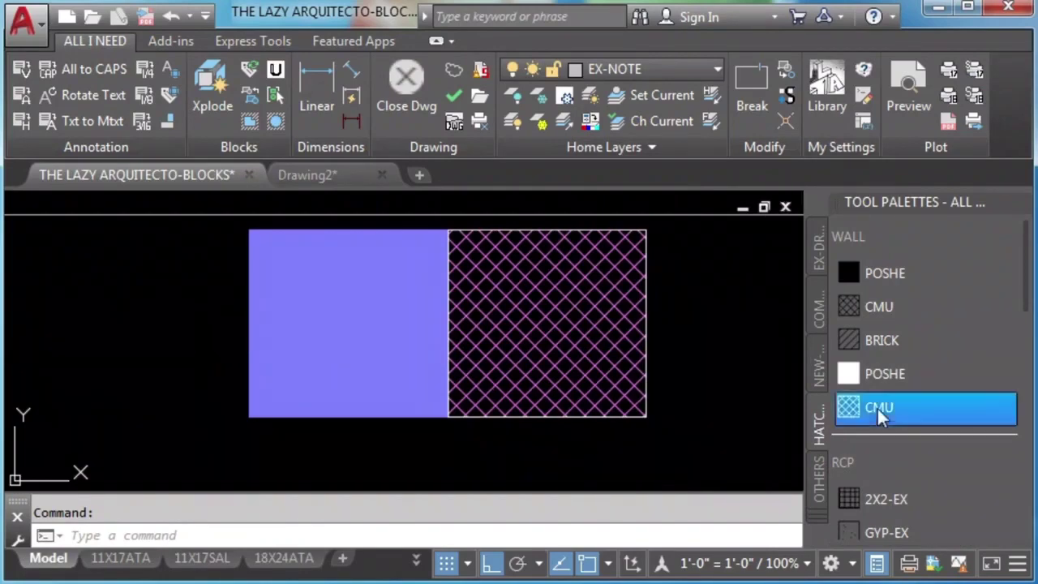
{"action": "left_click", "coordinate": [891, 381], "text": "shift"}
{"action": "right_click", "coordinate": [892, 381]}
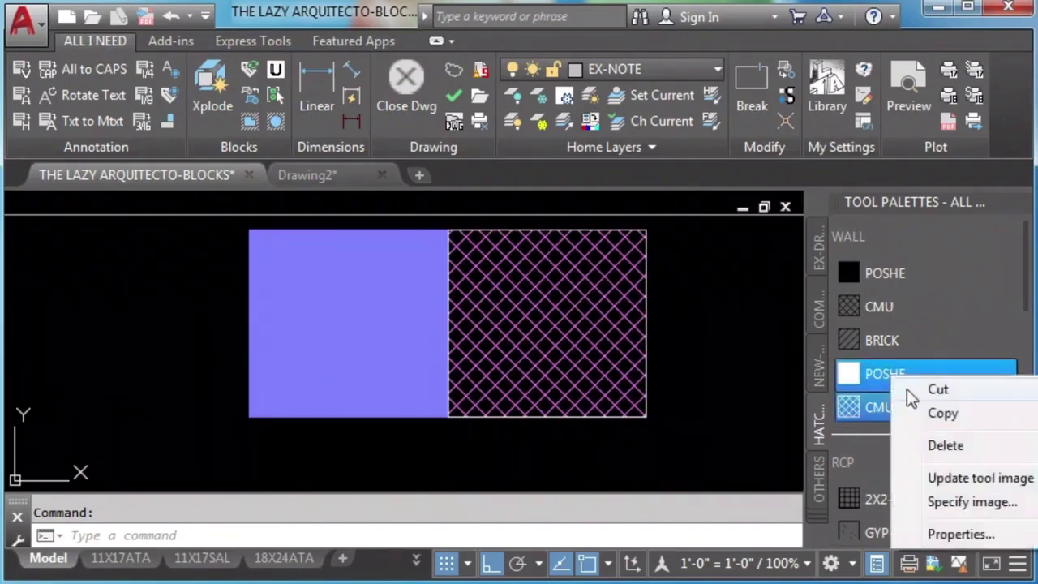
{"action": "left_click", "coordinate": [945, 446]}
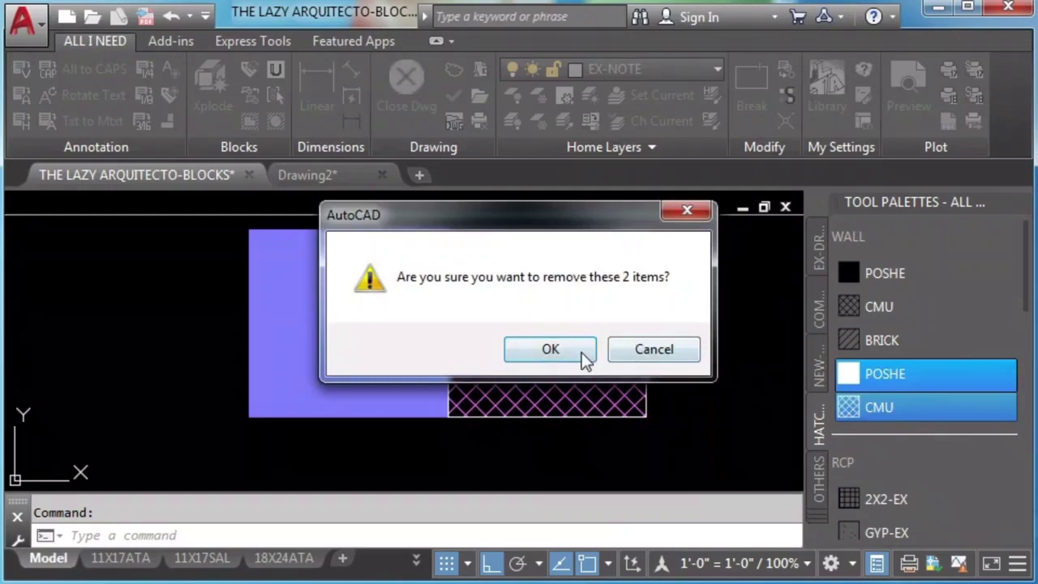
{"action": "left_click", "coordinate": [550, 350]}
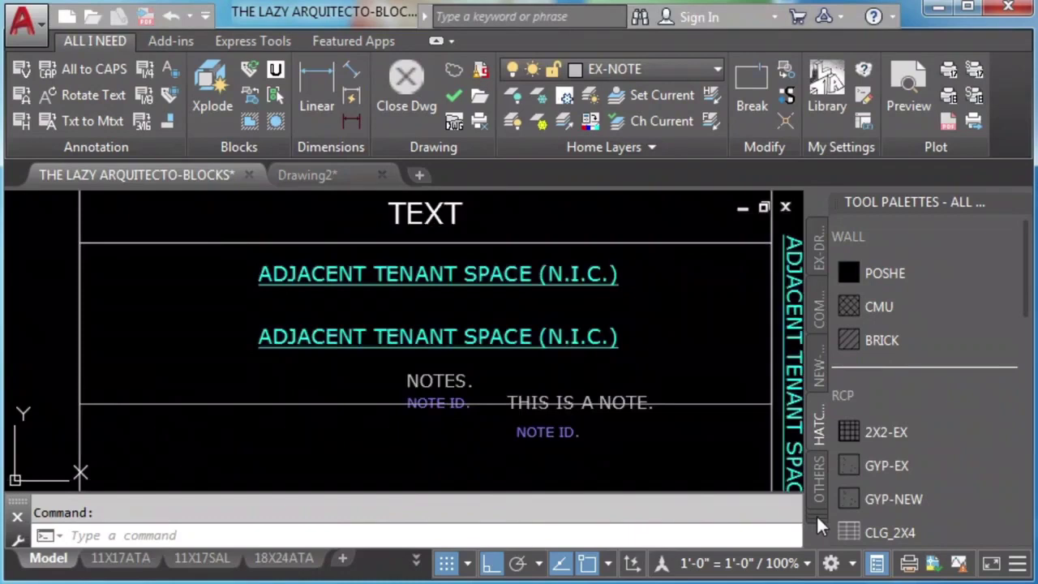
Switch to the NOTES palette and add the ADJACENT TENANT SPACE (N.I.C.) label as an MText tool.
{"action": "left_click", "coordinate": [818, 525]}
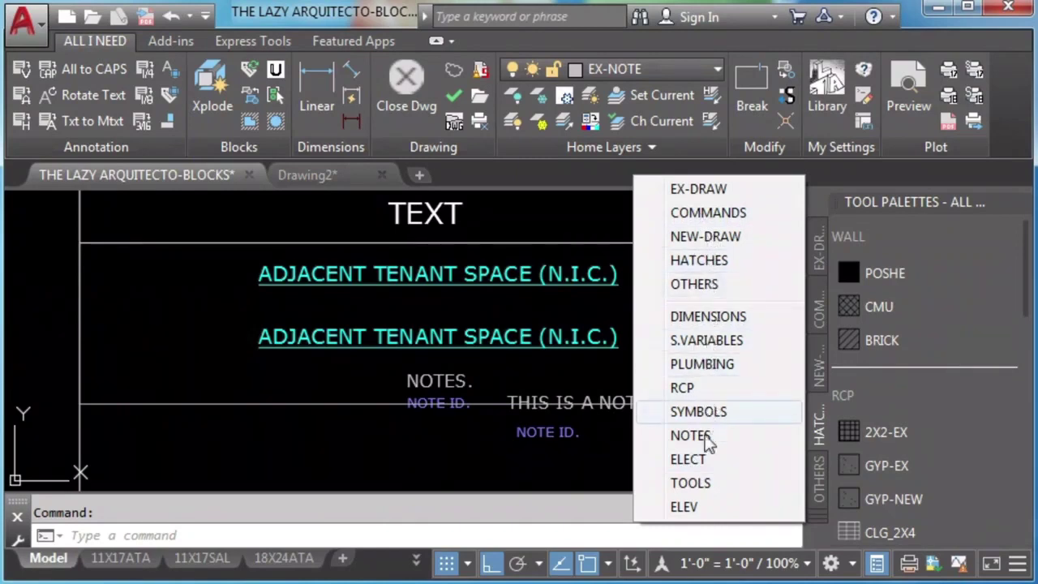
{"action": "left_click", "coordinate": [690, 437]}
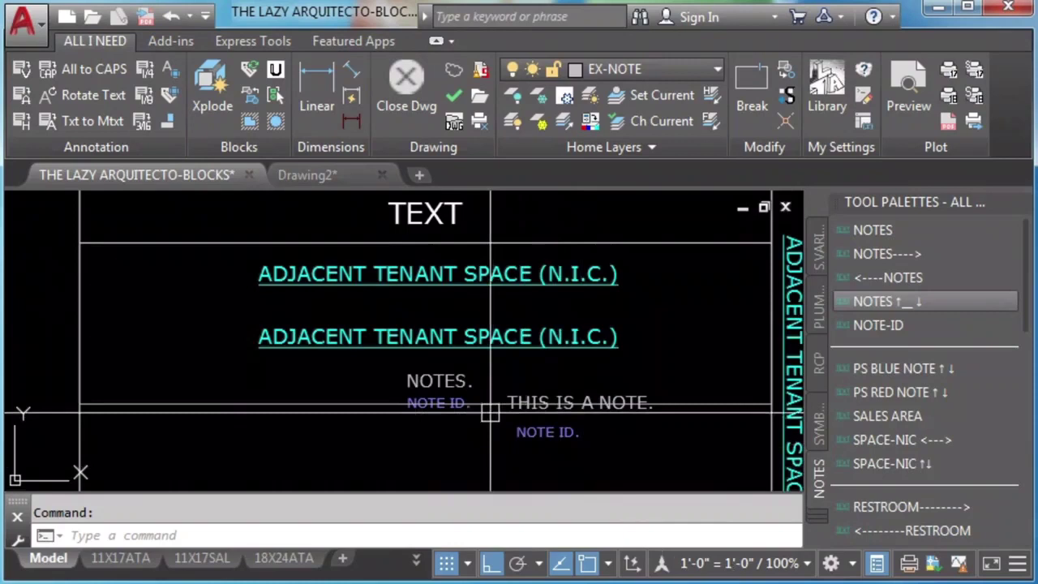
{"action": "left_click", "coordinate": [470, 339]}
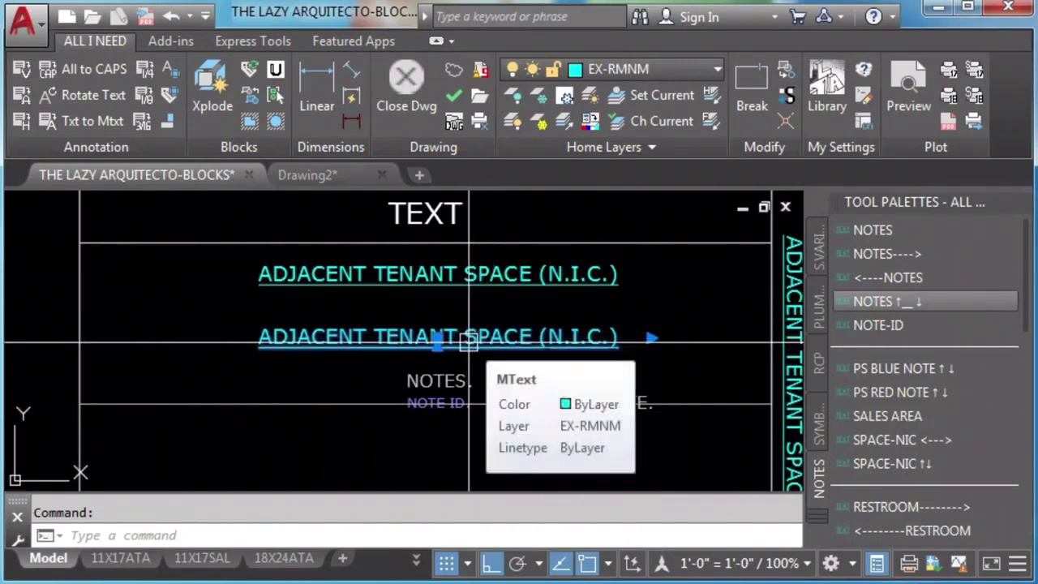
{"action": "left_click_drag", "start_coordinate": [469, 341], "coordinate": [952, 337]}
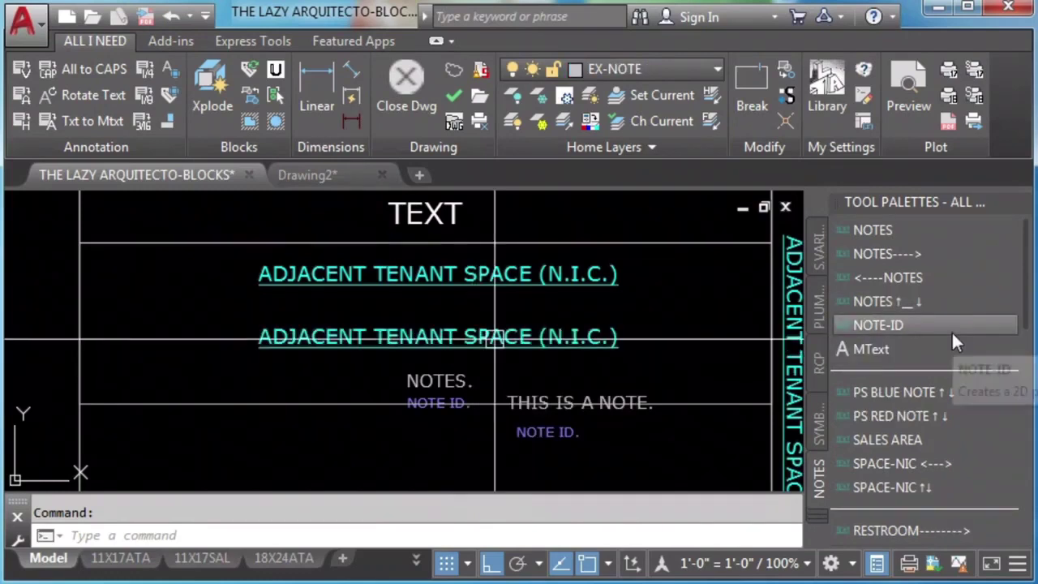
Test the new MText tool by drawing an empty text box.
{"action": "left_click", "coordinate": [867, 347]}
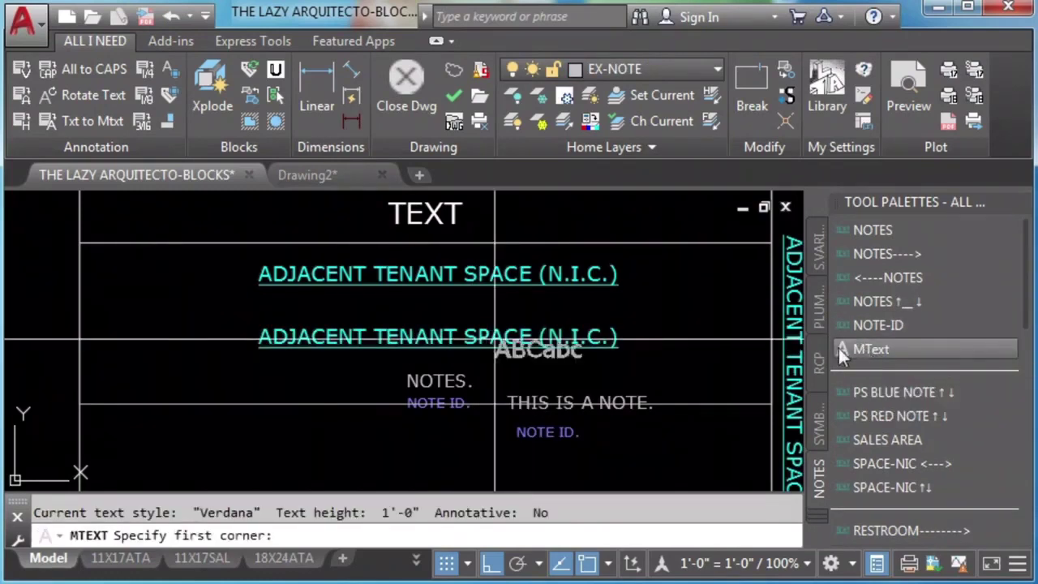
{"action": "left_click", "coordinate": [127, 361]}
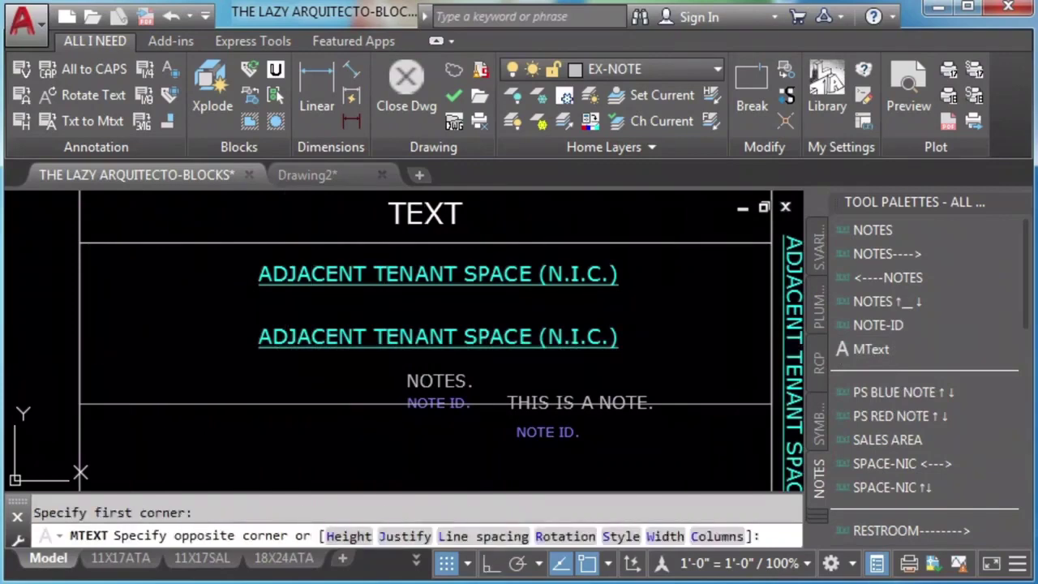
{"action": "left_click", "coordinate": [208, 383]}
{"action": "left_click", "coordinate": [295, 390]}
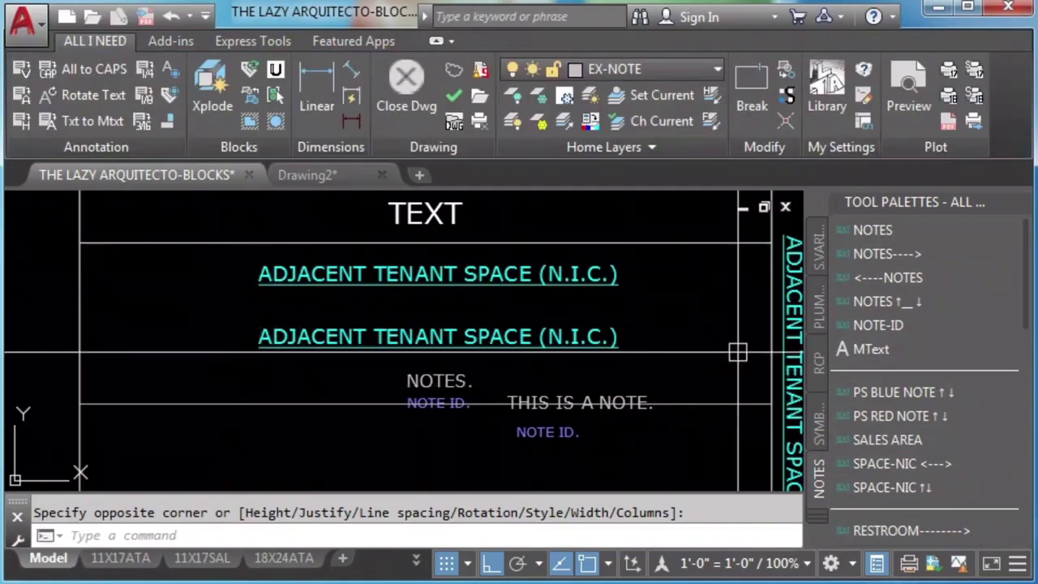
Delete the trial MText tool from the NOTES palette.
{"action": "left_click", "coordinate": [920, 351]}
{"action": "right_click", "coordinate": [912, 343]}
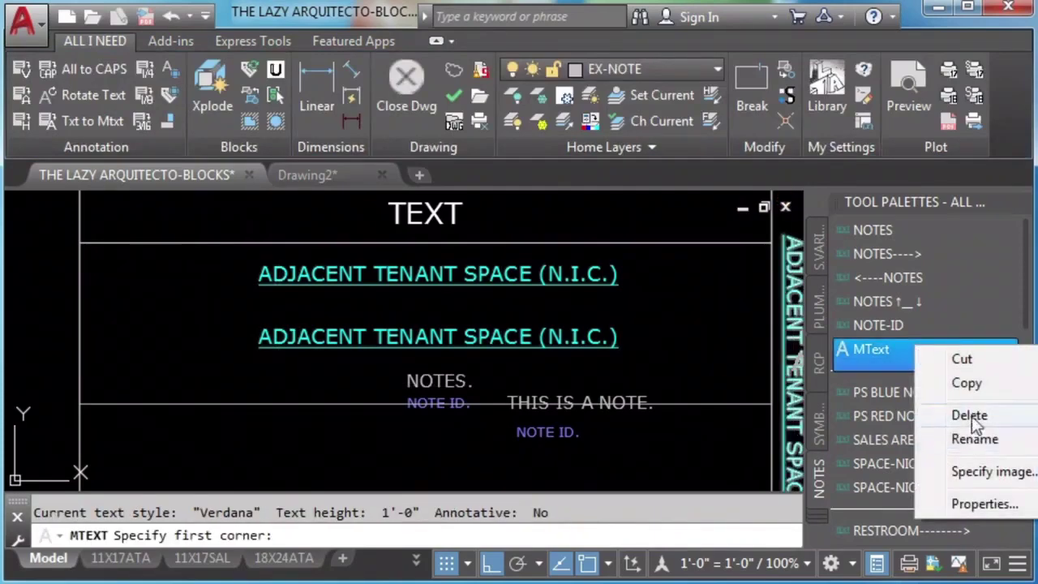
{"action": "left_click", "coordinate": [966, 415]}
{"action": "left_click", "coordinate": [547, 348]}
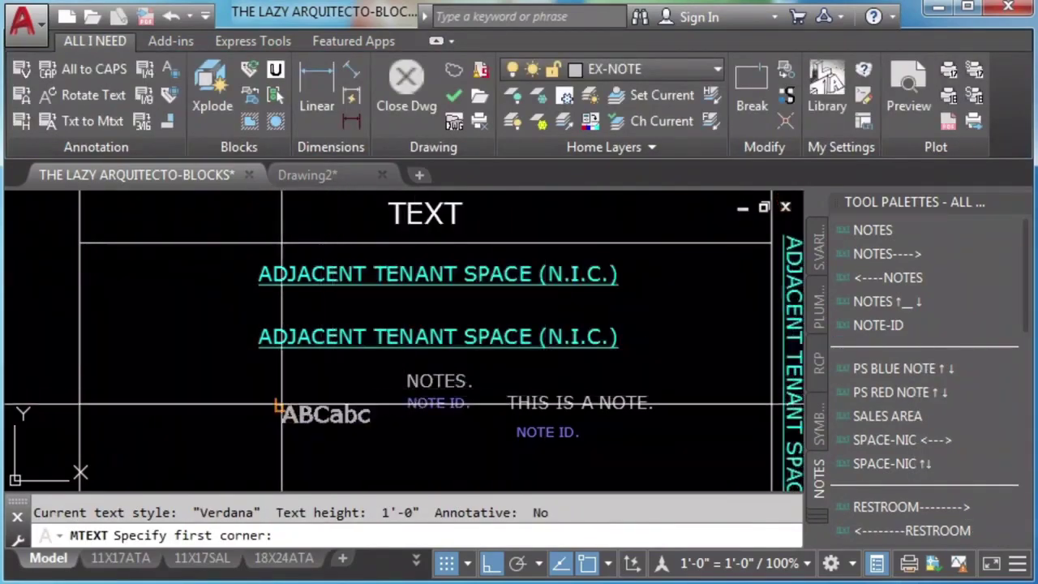
Add the ADJACENT TENANT SPACE (N.I.C.) block below NOTE-ID as the SPACE-NIC tool.
{"action": "key", "text": "Escape"}
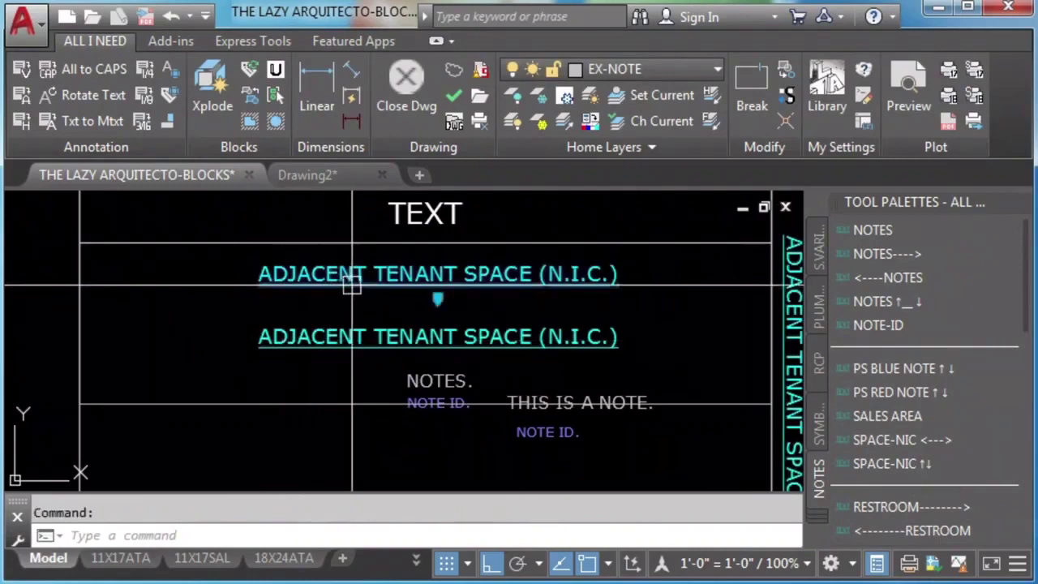
{"action": "left_click", "coordinate": [349, 277]}
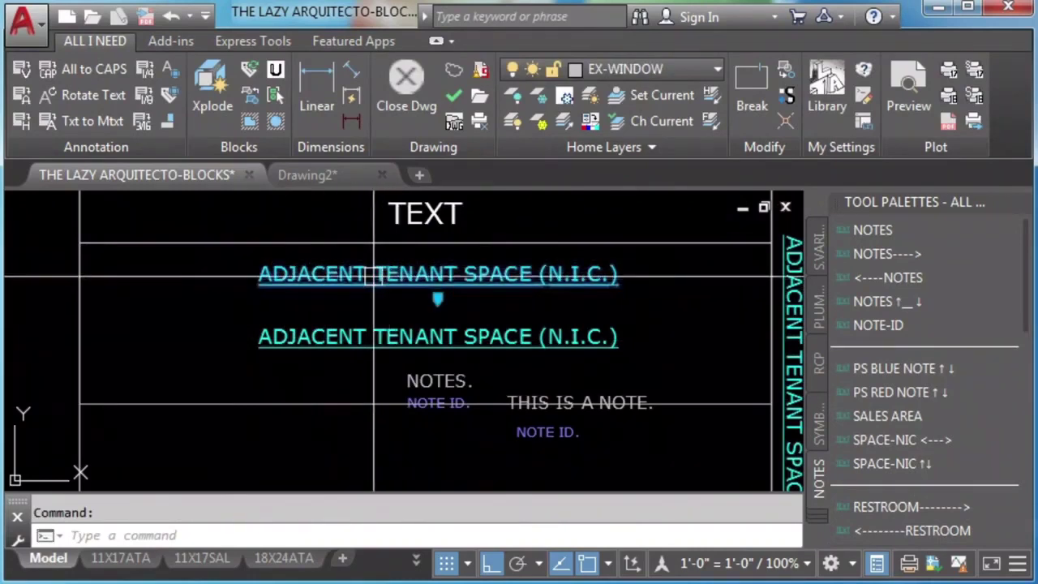
{"action": "mouse_move", "coordinate": [293, 271]}
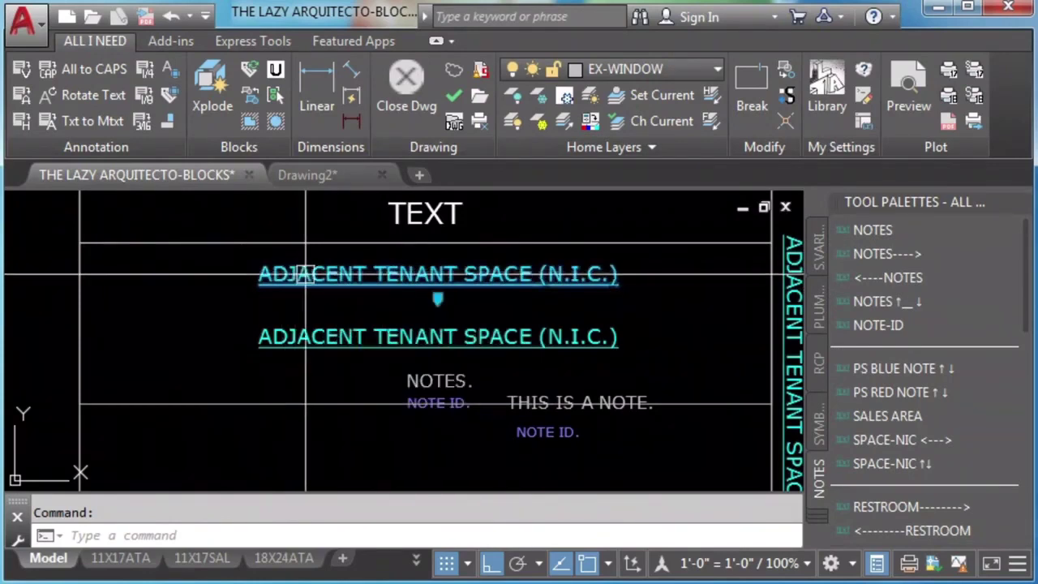
{"action": "left_click", "coordinate": [293, 271]}
{"action": "left_click_drag", "start_coordinate": [744, 312], "coordinate": [922, 329]}
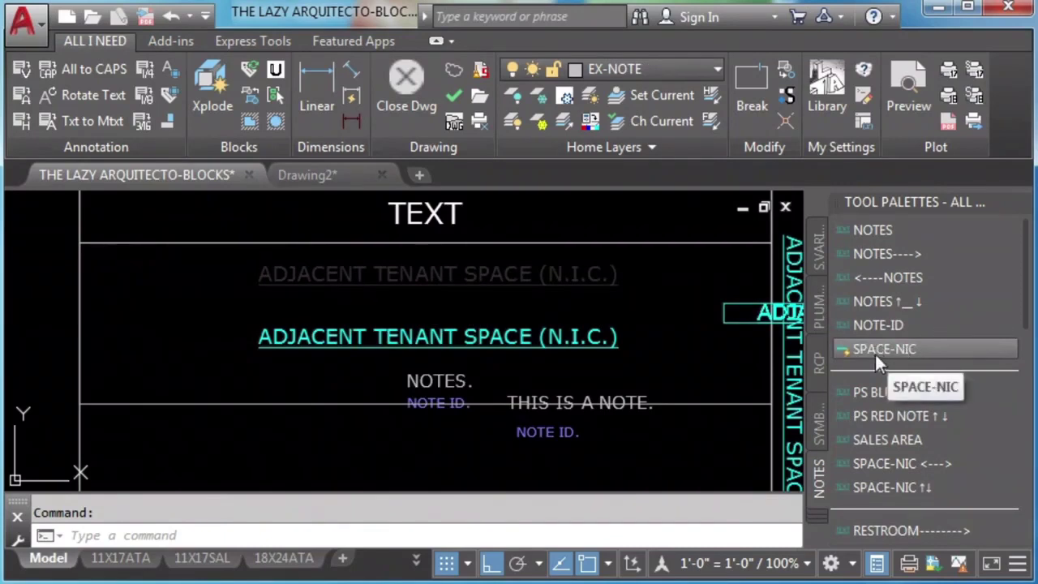
Test-insert the SPACE-NIC tool, then cancel the insertion.
{"action": "left_click", "coordinate": [873, 349]}
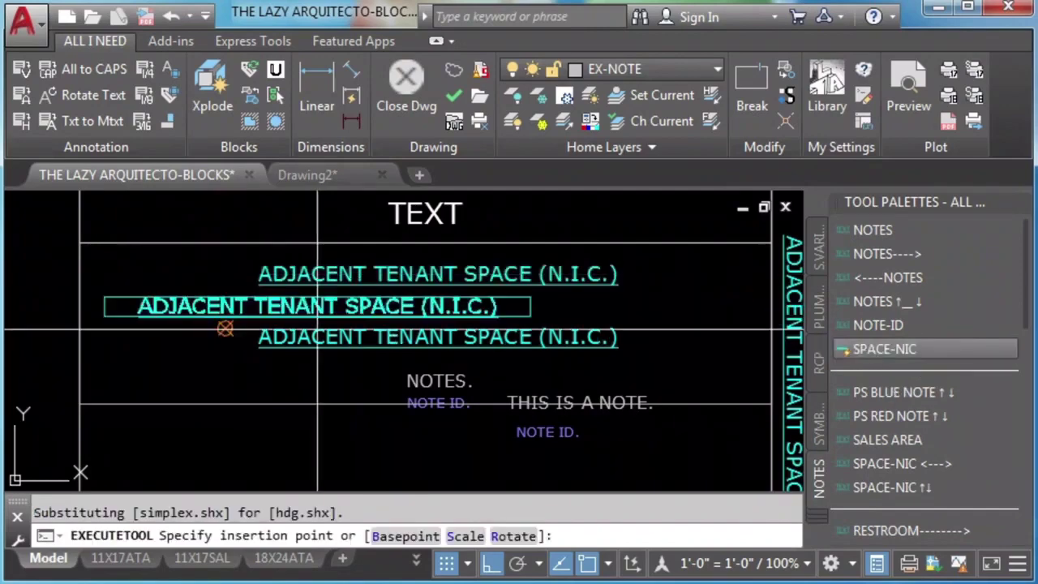
{"action": "middle_click_drag", "start_coordinate": [158, 459], "coordinate": [223, 459]}
{"action": "middle_click_drag", "start_coordinate": [129, 393], "coordinate": [123, 357]}
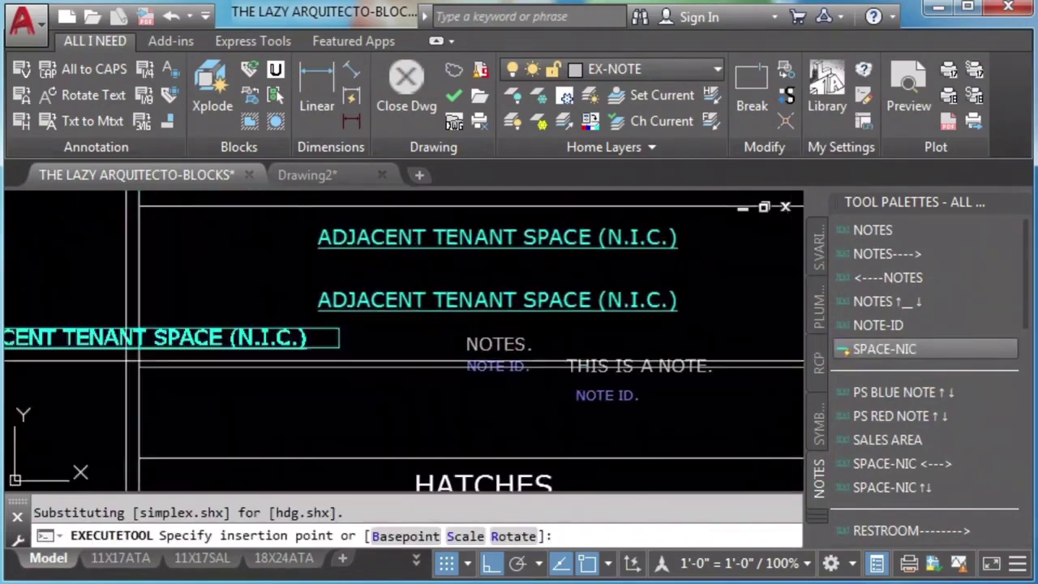
{"action": "middle_click_drag", "start_coordinate": [208, 338], "coordinate": [227, 394]}
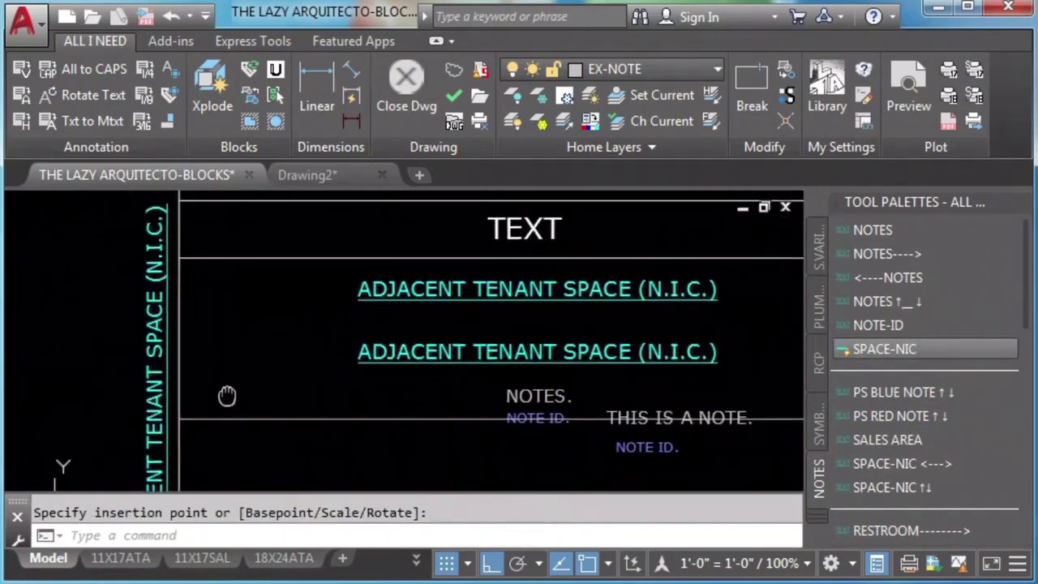
{"action": "key", "text": "Escape"}
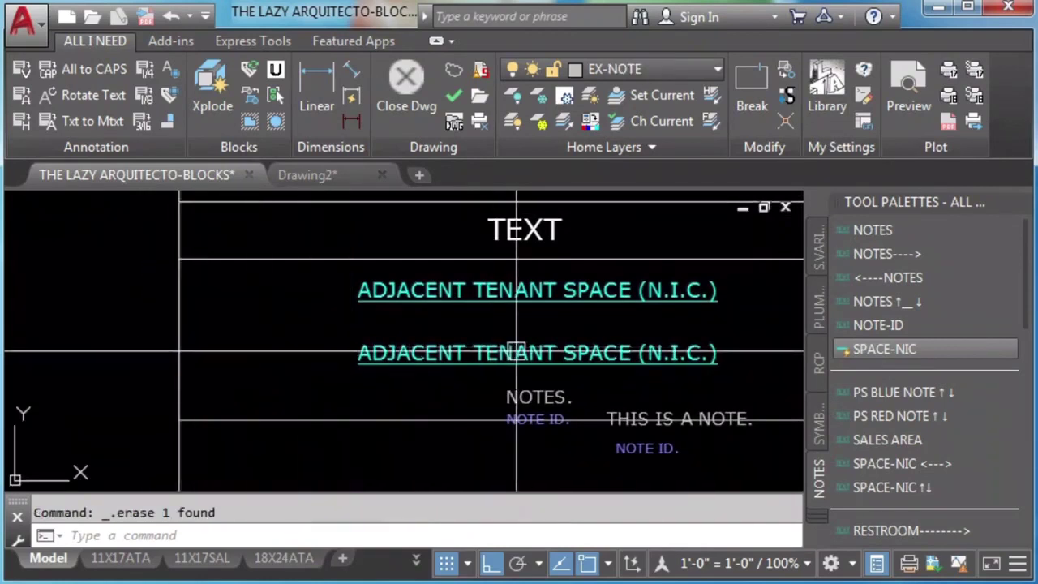
{"action": "mouse_move", "coordinate": [514, 348]}
{"action": "middle_mouse_down"}
{"action": "mouse_move", "coordinate": [387, 336]}
{"action": "mouse_move", "coordinate": [461, 357]}
{"action": "middle_mouse_up"}
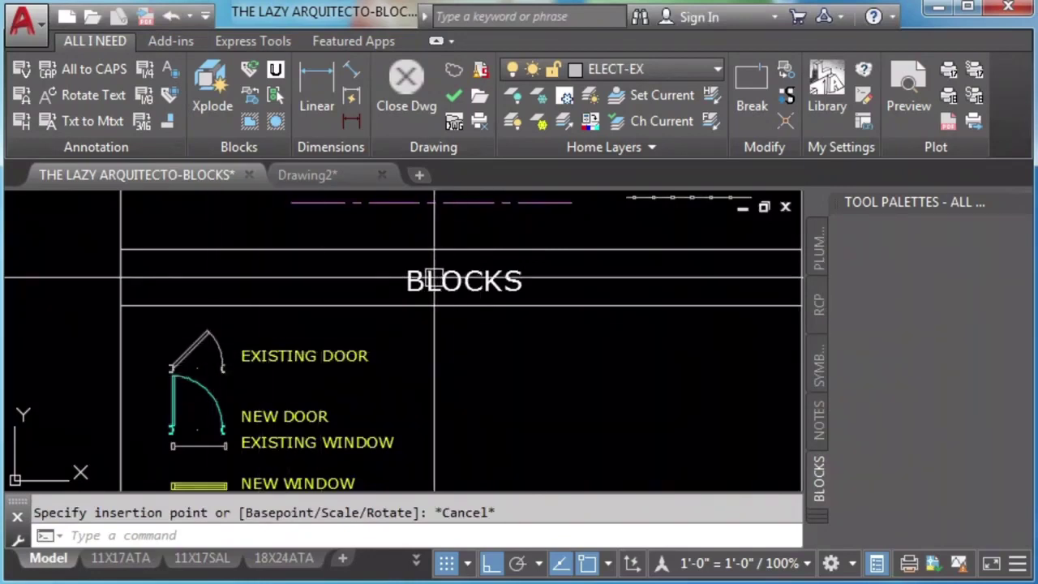
Add the existing and new door blocks to the BLOCKS palette as two DYN-DOOR tools.
{"action": "left_click", "coordinate": [209, 336]}
{"action": "left_click_drag", "start_coordinate": [204, 341], "coordinate": [916, 276]}
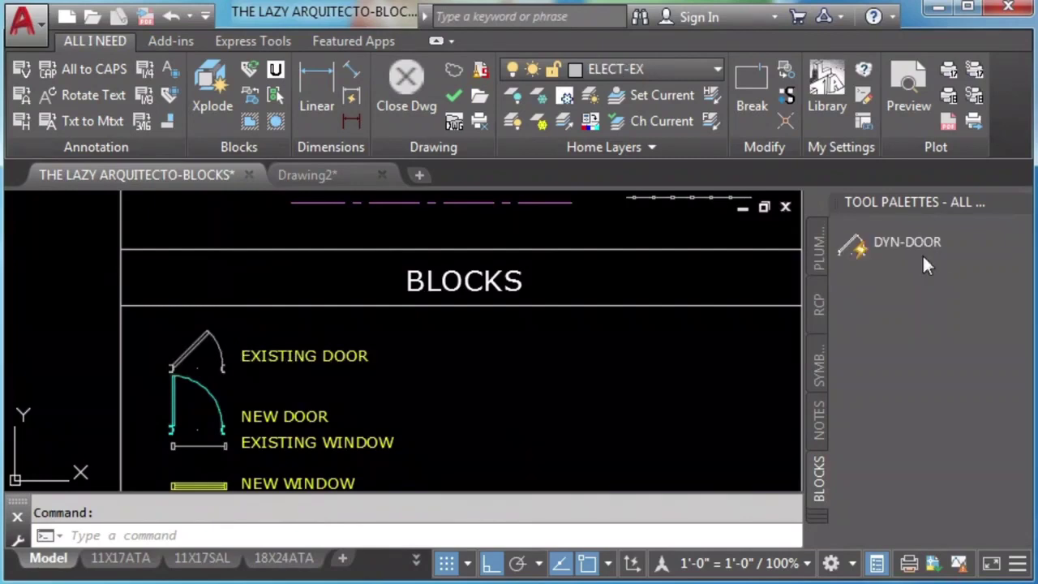
{"action": "left_click", "coordinate": [204, 383]}
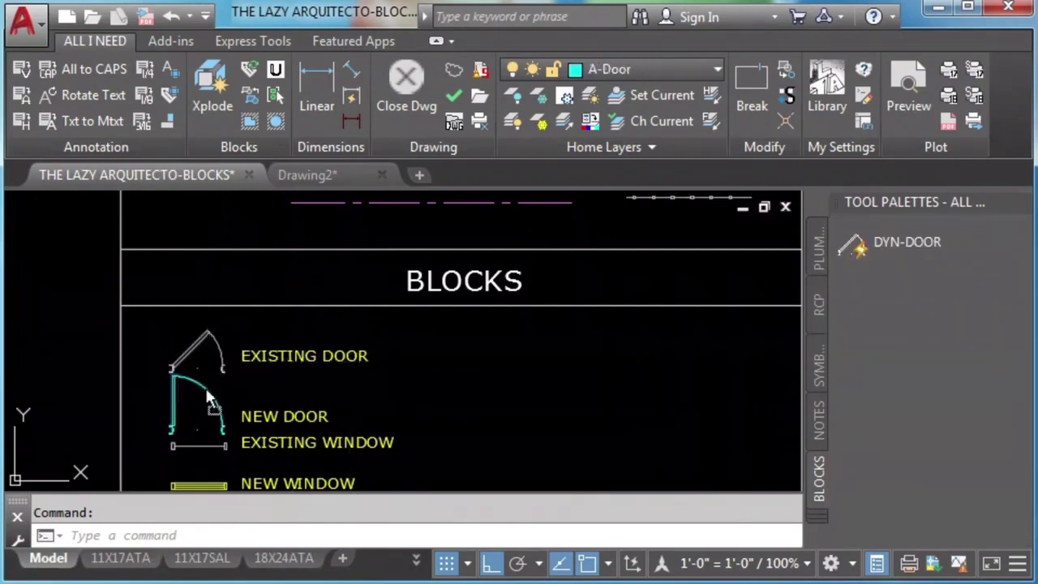
{"action": "left_click_drag", "start_coordinate": [205, 397], "coordinate": [408, 402]}
{"action": "left_click_drag", "start_coordinate": [653, 397], "coordinate": [927, 305]}
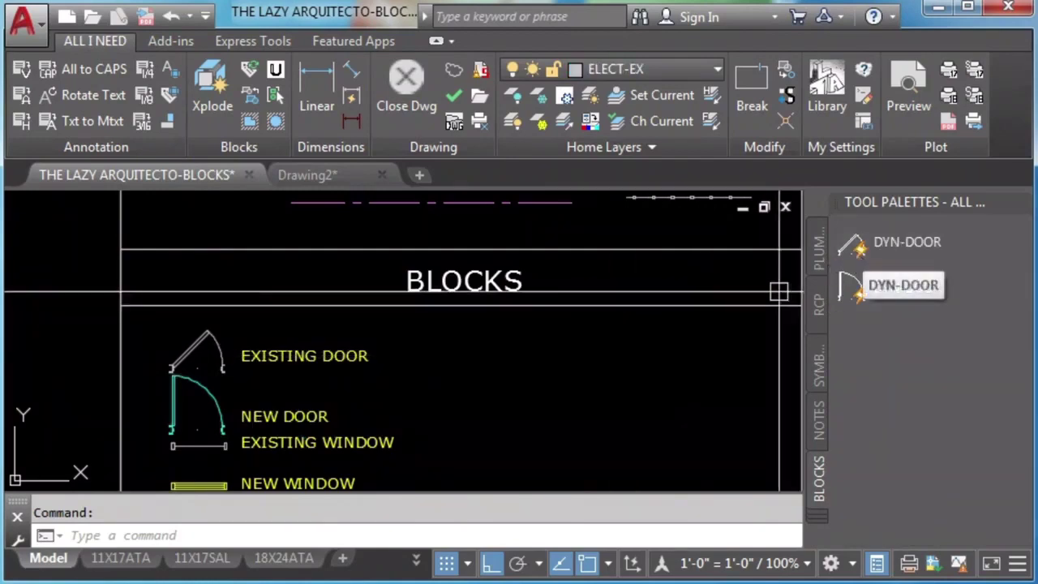
Place one door with each DYN-DOOR tool to the right of the originals.
{"action": "left_click", "coordinate": [899, 242]}
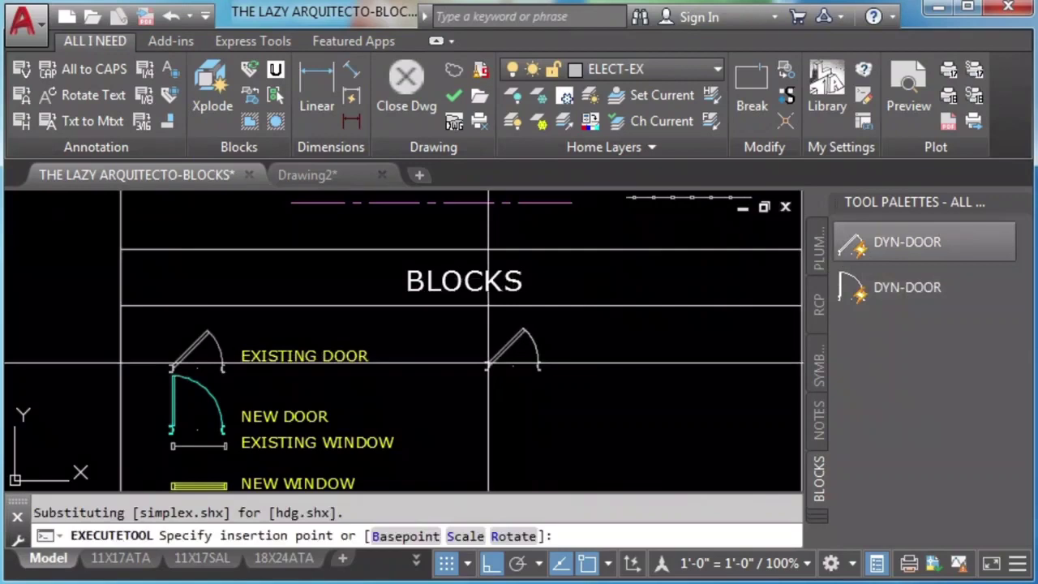
{"action": "left_click", "coordinate": [481, 358]}
{"action": "left_click", "coordinate": [847, 296]}
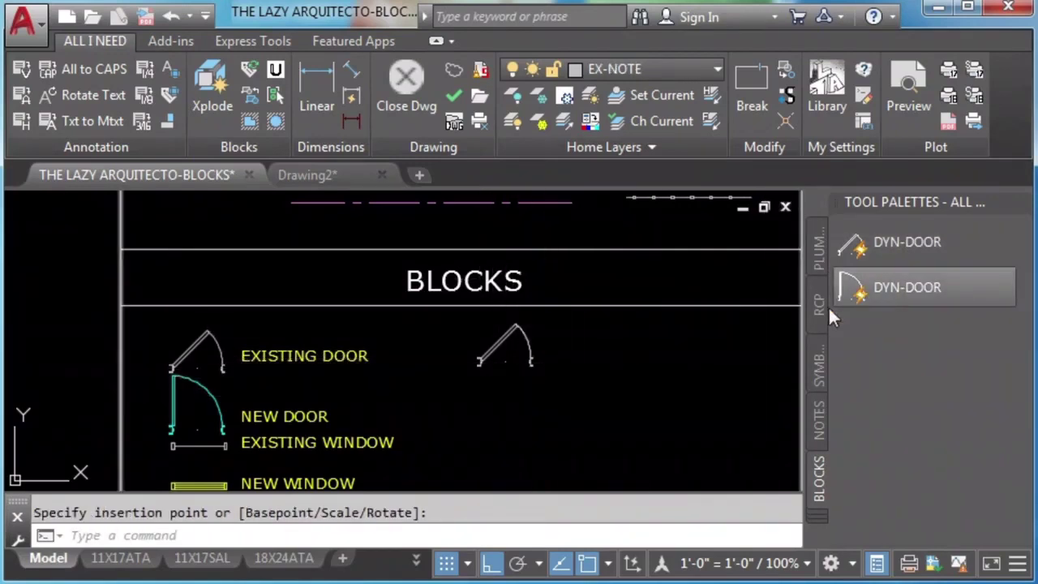
{"action": "left_click", "coordinate": [482, 443]}
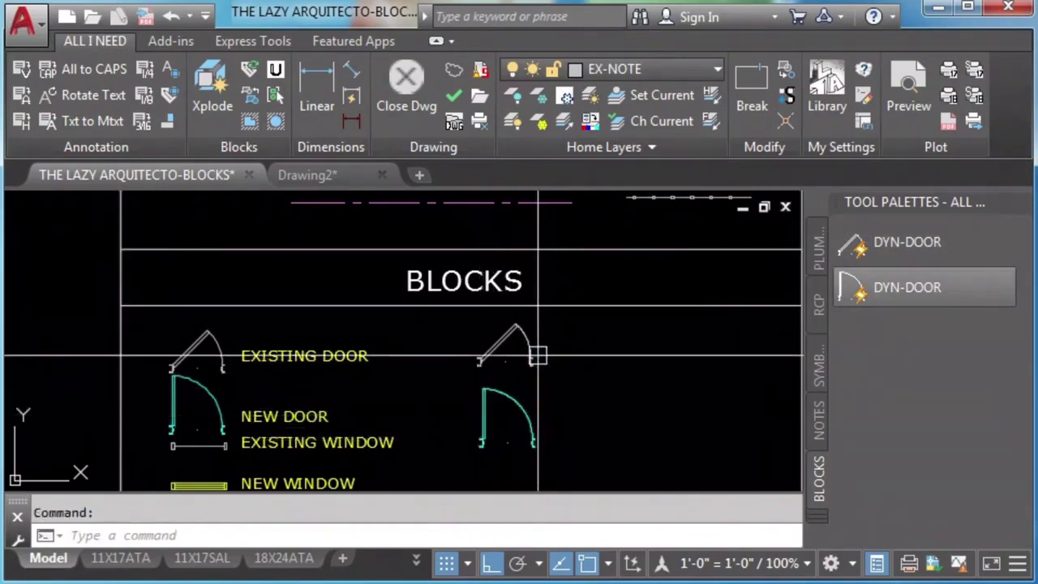
{"action": "left_click", "coordinate": [535, 355]}
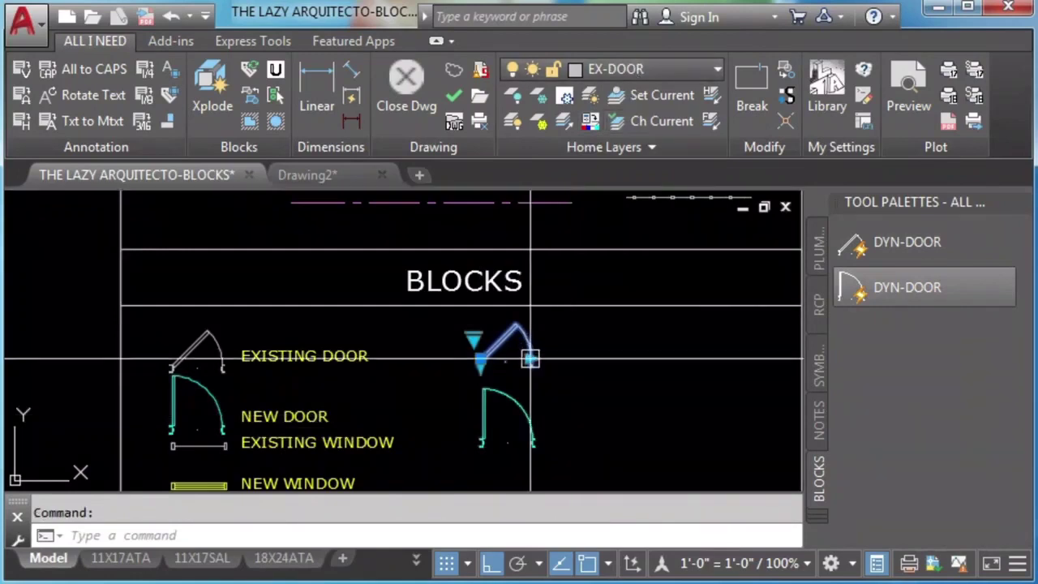
{"action": "key", "text": "Escape"}
{"action": "left_click", "coordinate": [509, 406]}
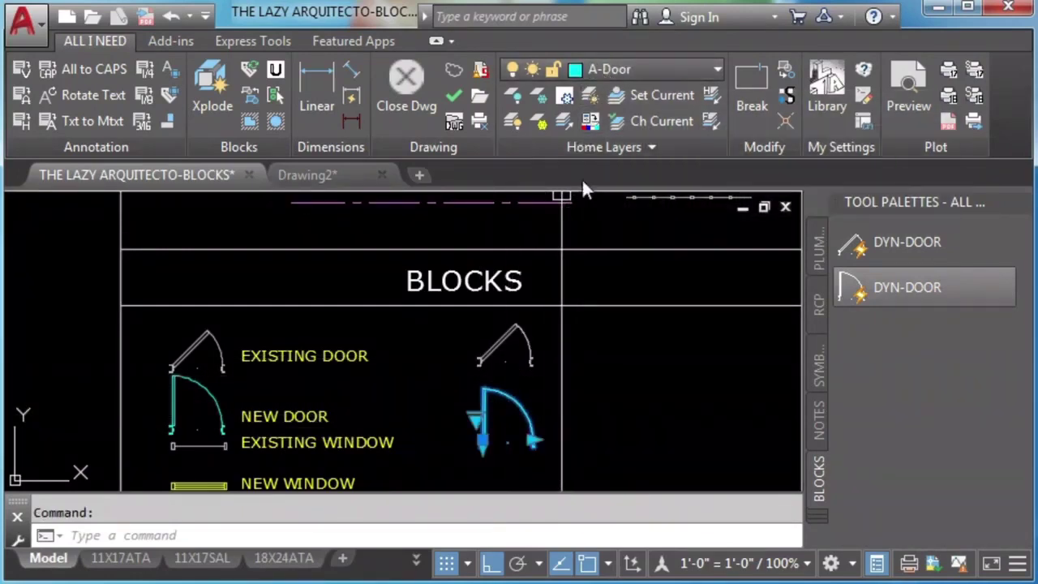
{"action": "key", "text": "Escape"}
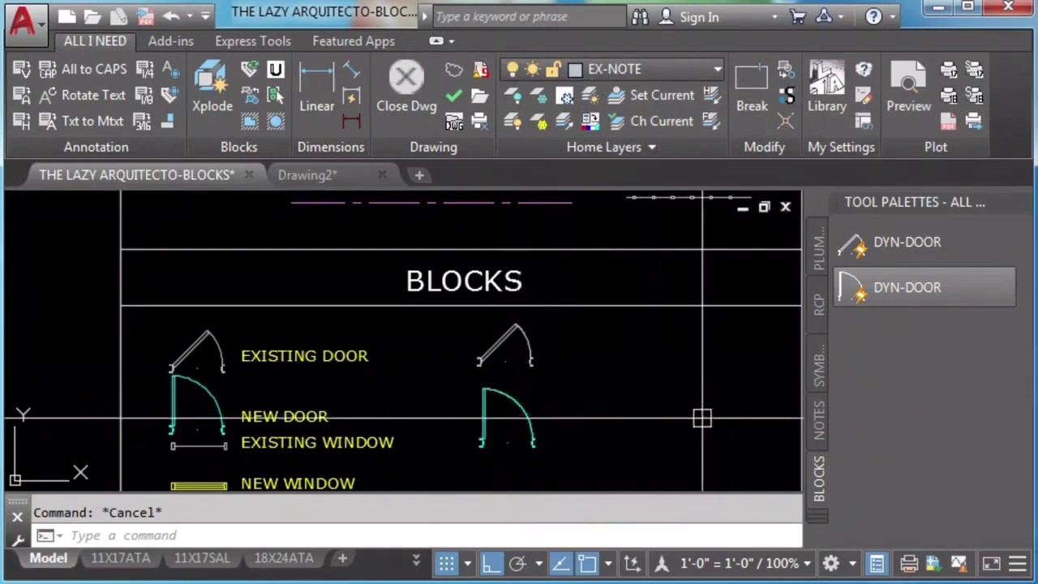
Add the magenta dashed demising line to the palette as a tool named DEMISING LINE.
{"action": "mouse_move", "coordinate": [694, 410]}
{"action": "middle_mouse_down"}
{"action": "mouse_move", "coordinate": [674, 382]}
{"action": "mouse_move", "coordinate": [603, 395]}
{"action": "middle_mouse_up"}
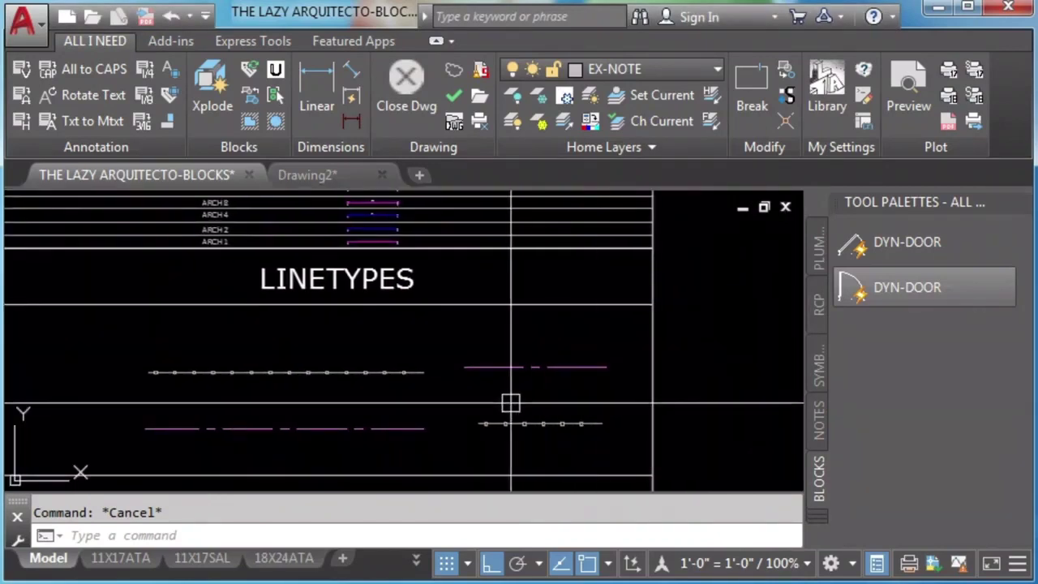
{"action": "left_click", "coordinate": [481, 368]}
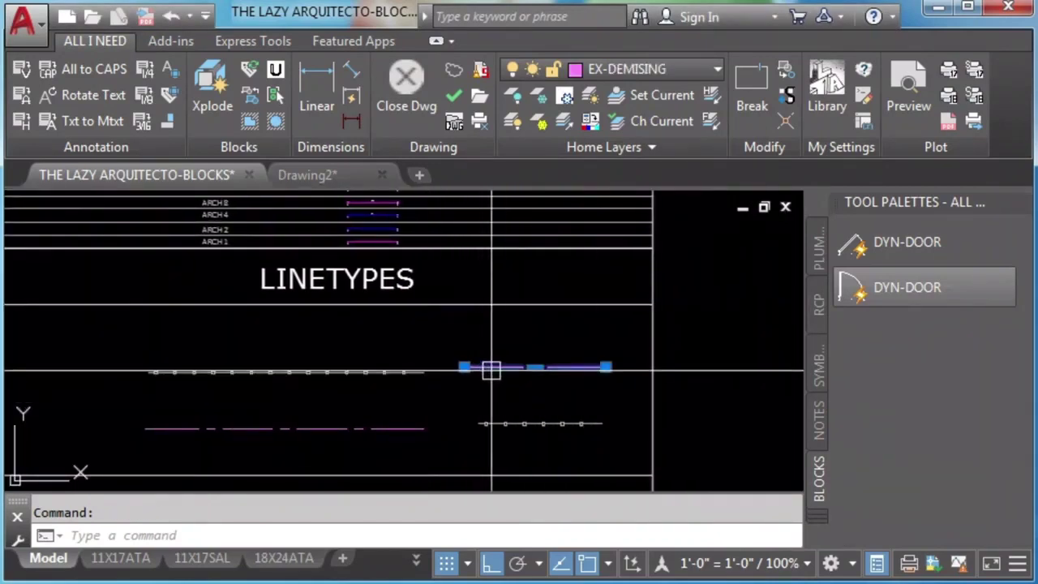
{"action": "mouse_move", "coordinate": [489, 369]}
{"action": "left_mouse_down"}
{"action": "mouse_move", "coordinate": [821, 374]}
{"action": "mouse_move", "coordinate": [889, 334]}
{"action": "mouse_move", "coordinate": [544, 340]}
{"action": "mouse_move", "coordinate": [875, 382]}
{"action": "left_mouse_up"}
{"action": "left_click", "coordinate": [572, 340]}
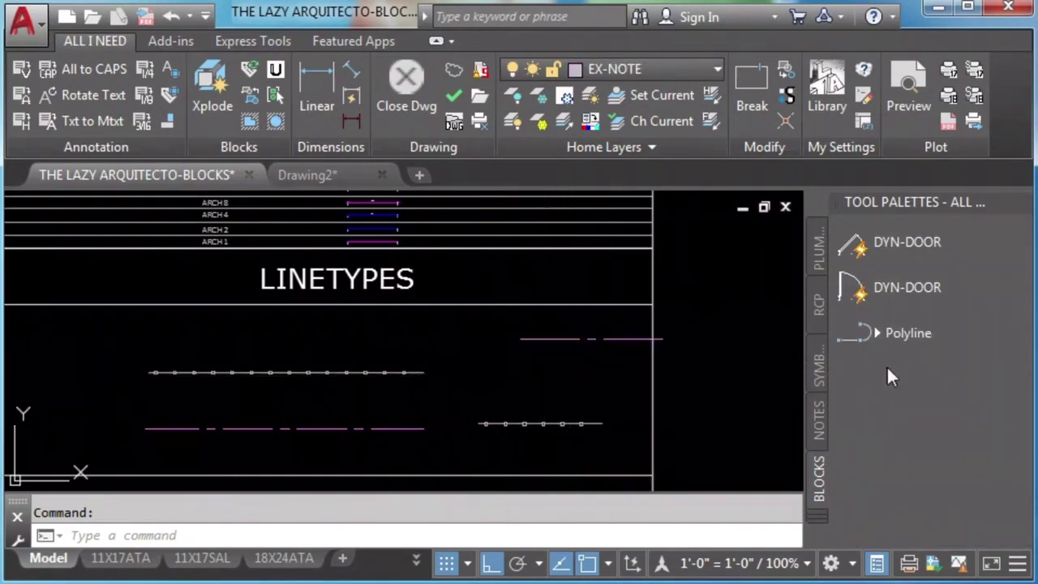
{"action": "left_click", "coordinate": [538, 423]}
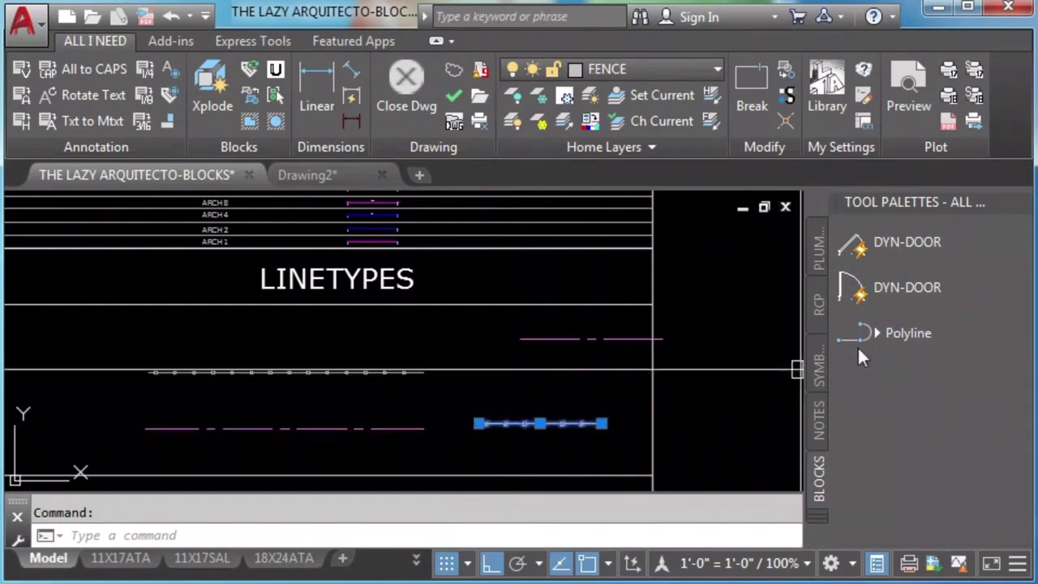
{"action": "right_click", "coordinate": [864, 355]}
{"action": "left_click", "coordinate": [921, 442]}
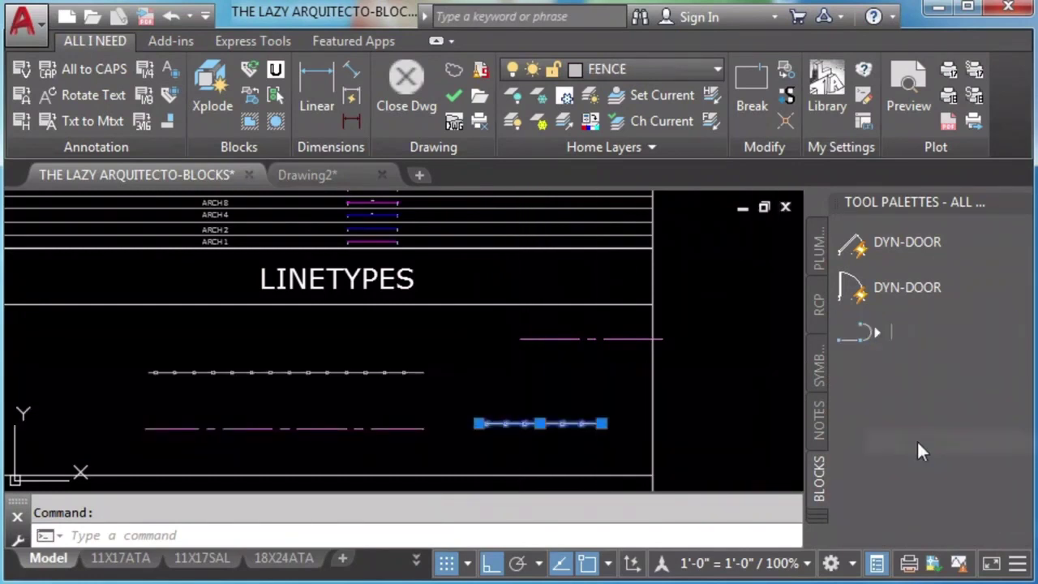
{"action": "type", "text": "DEMISING LINE"}
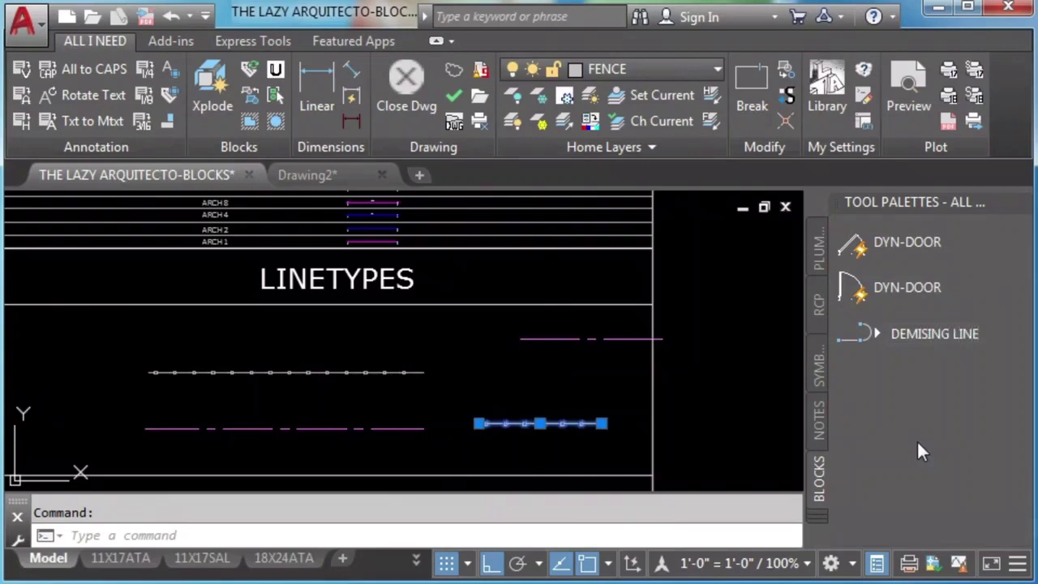
{"action": "key", "text": "Return"}
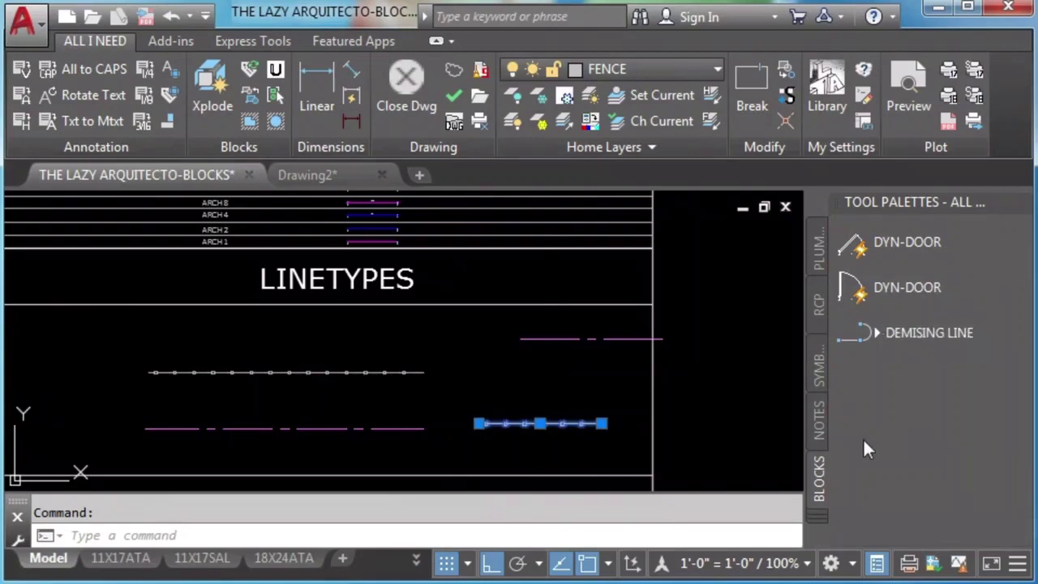
Add the white dotted fence line to the palette as a tool named FENCE LINE.
{"action": "key", "text": "Escape"}
{"action": "left_click", "coordinate": [563, 423]}
{"action": "left_click_drag", "start_coordinate": [562, 423], "coordinate": [898, 381]}
{"action": "right_click", "coordinate": [896, 379]}
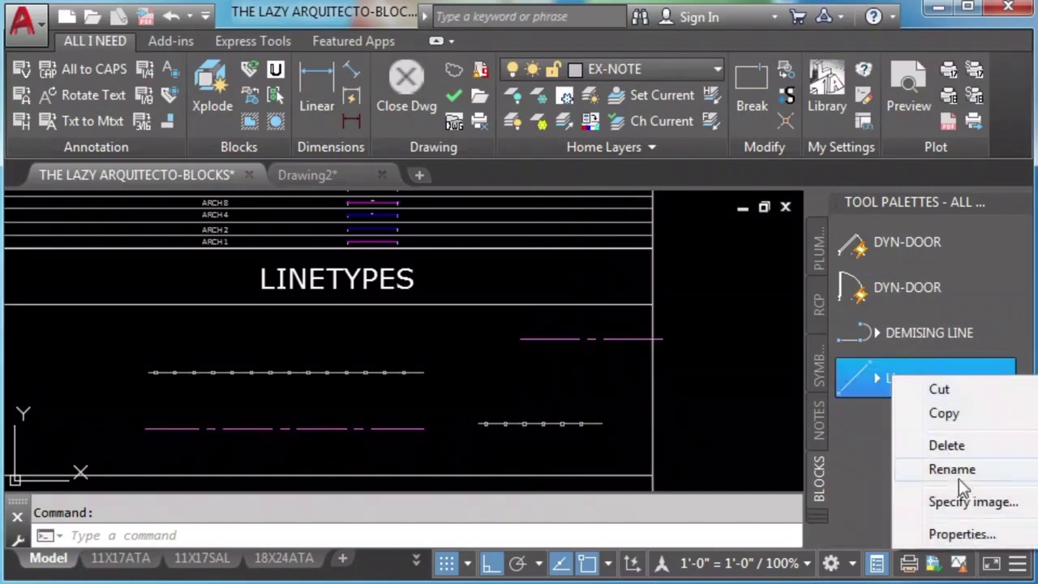
{"action": "left_click", "coordinate": [958, 475]}
{"action": "type", "text": "FENCE"}
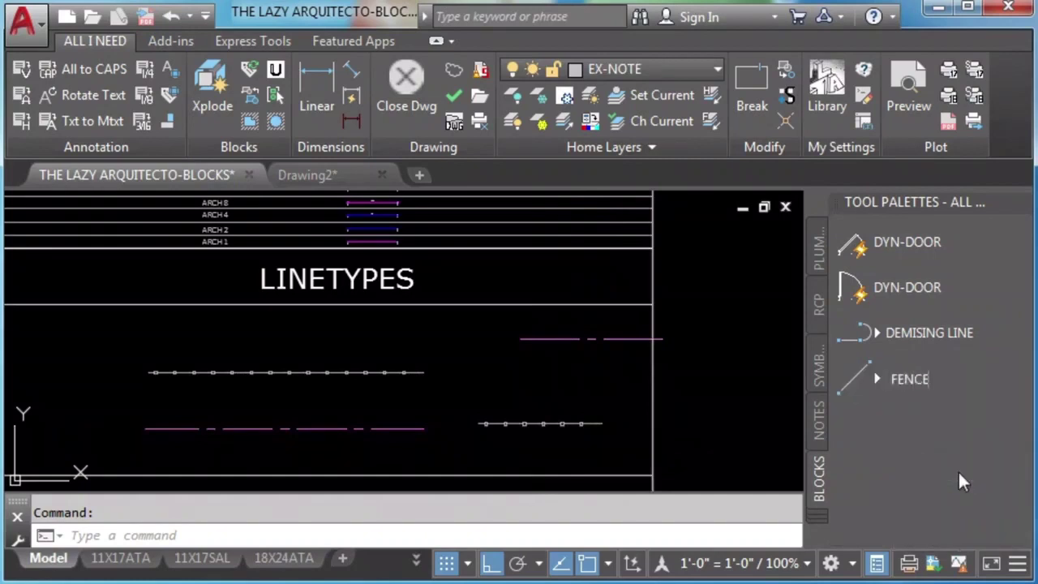
{"action": "type", "text": " LINE"}
{"action": "key", "text": "Return"}
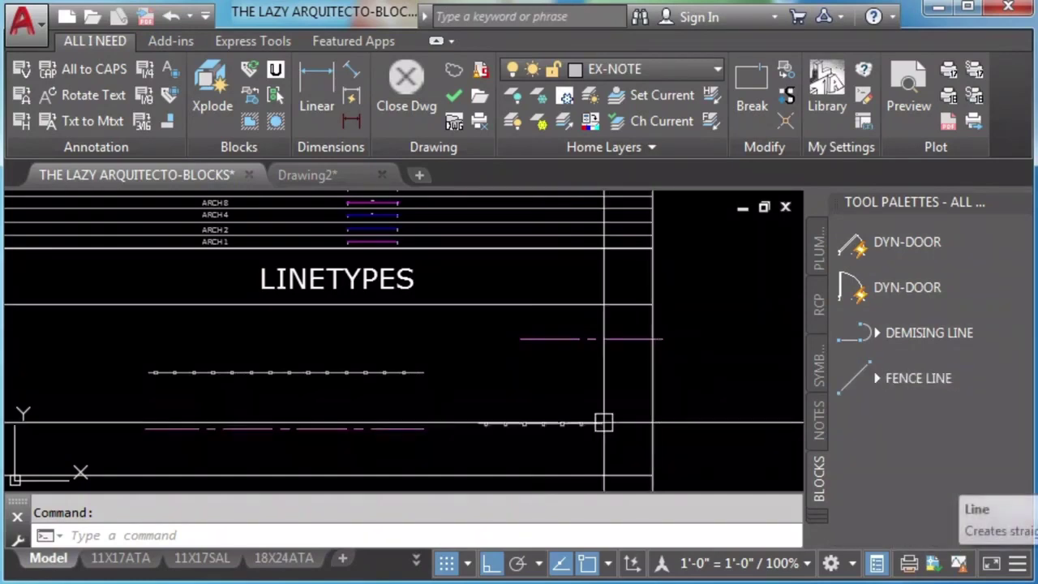
Draw a short test line with the FENCE LINE tool and another with DEMISING LINE.
{"action": "key", "text": "Escape"}
{"action": "left_click", "coordinate": [892, 379]}
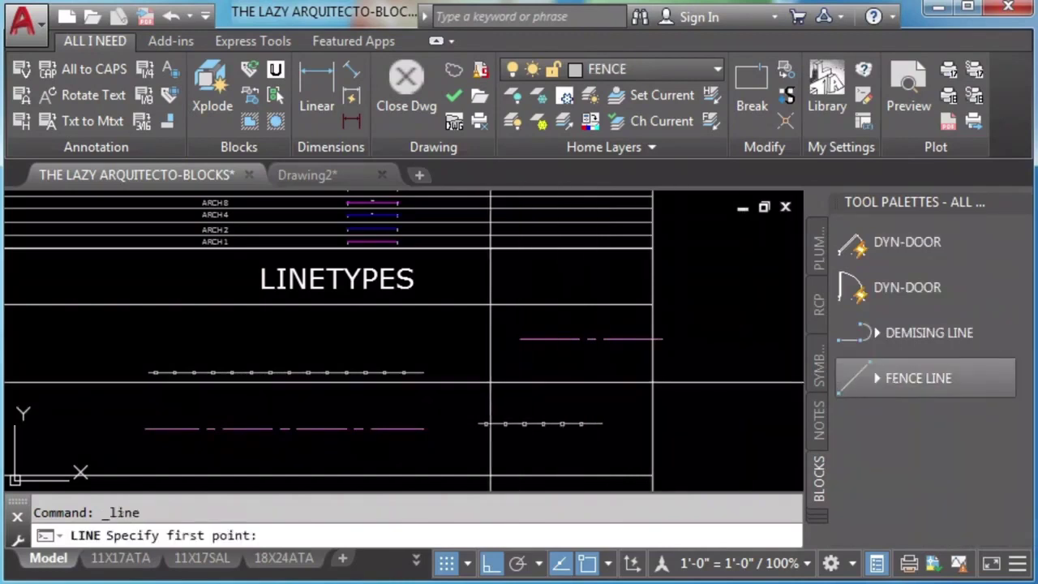
{"action": "left_click", "coordinate": [480, 387]}
{"action": "left_click", "coordinate": [580, 388]}
{"action": "key", "text": "Escape"}
{"action": "left_click", "coordinate": [864, 333]}
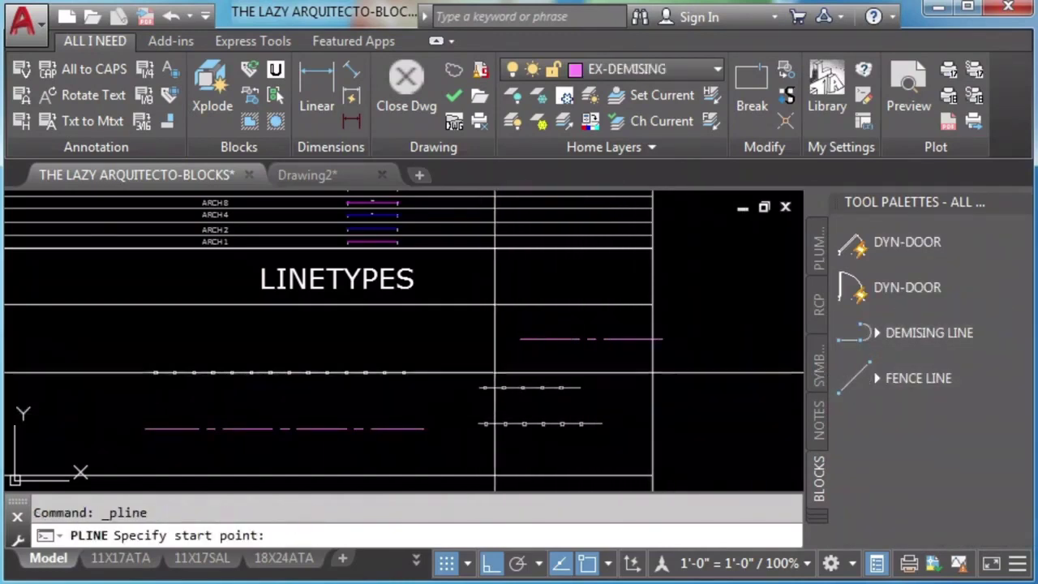
{"action": "left_click", "coordinate": [492, 356]}
{"action": "left_click", "coordinate": [604, 356]}
{"action": "key", "text": "Escape"}
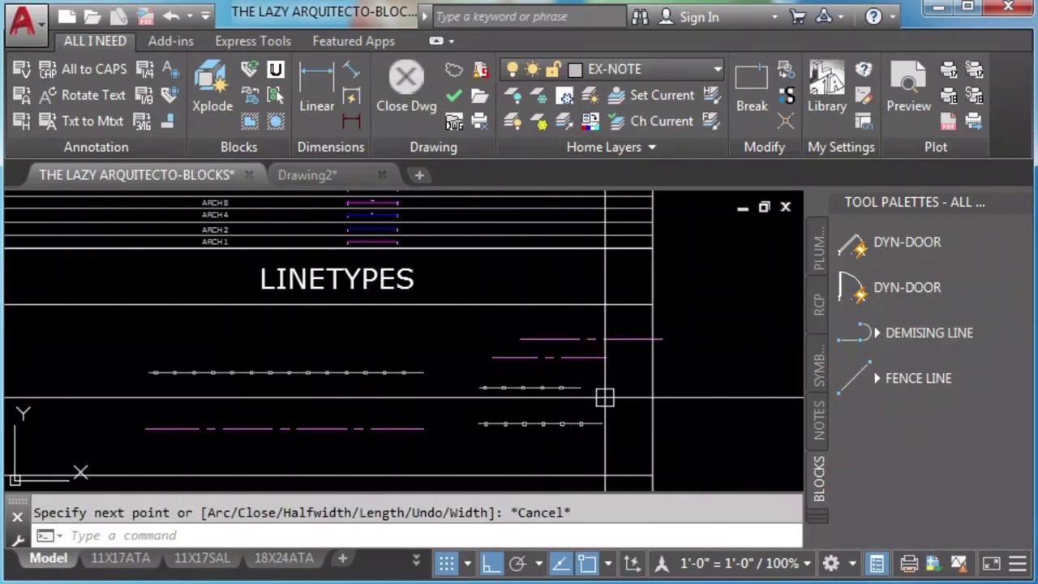
Add the OVERALL DIMENSION dimension to the palette as a tool named OVERALL DIM.
{"action": "scroll", "coordinate": [573, 386], "scroll_direction": "up", "scroll_amount": 3}
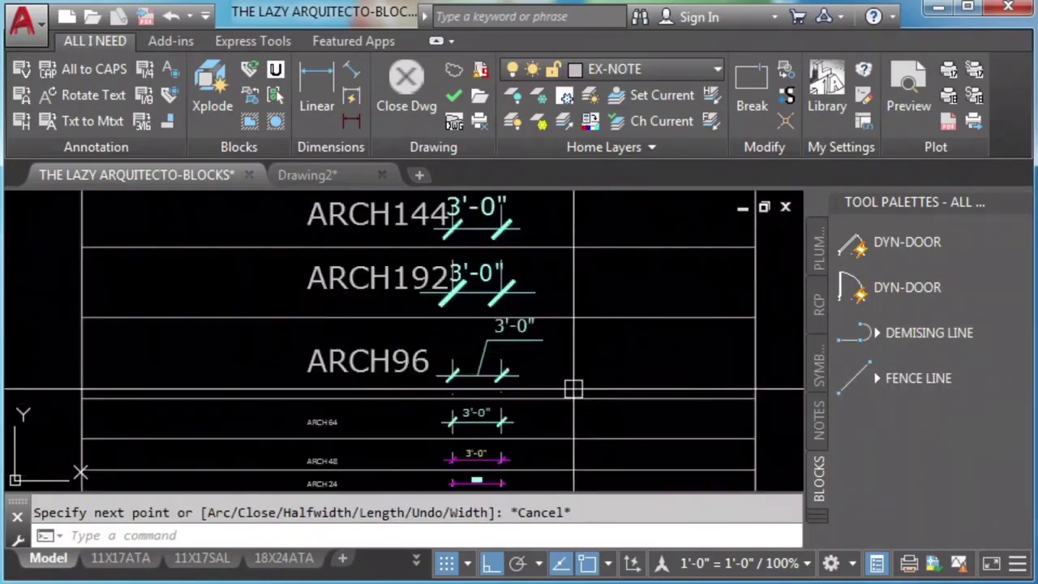
{"action": "middle_click_drag", "start_coordinate": [579, 330], "coordinate": [586, 395]}
{"action": "middle_click_drag", "start_coordinate": [475, 359], "coordinate": [483, 409]}
{"action": "left_click", "coordinate": [467, 259]}
{"action": "left_click_drag", "start_coordinate": [554, 301], "coordinate": [873, 450]}
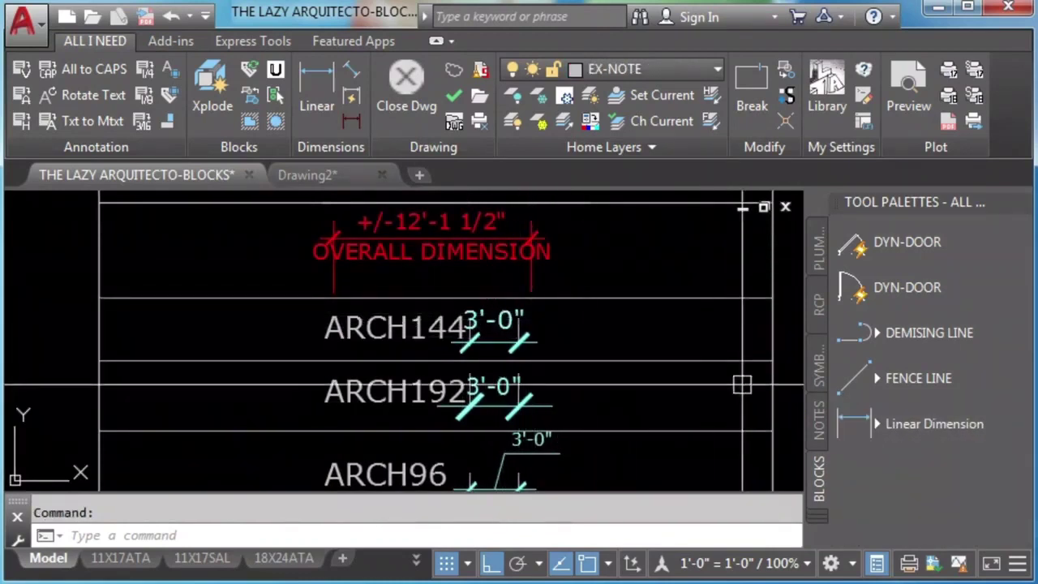
{"action": "left_click", "coordinate": [904, 434]}
{"action": "right_click", "coordinate": [903, 432]}
{"action": "left_click", "coordinate": [971, 523]}
{"action": "type", "text": "O"}
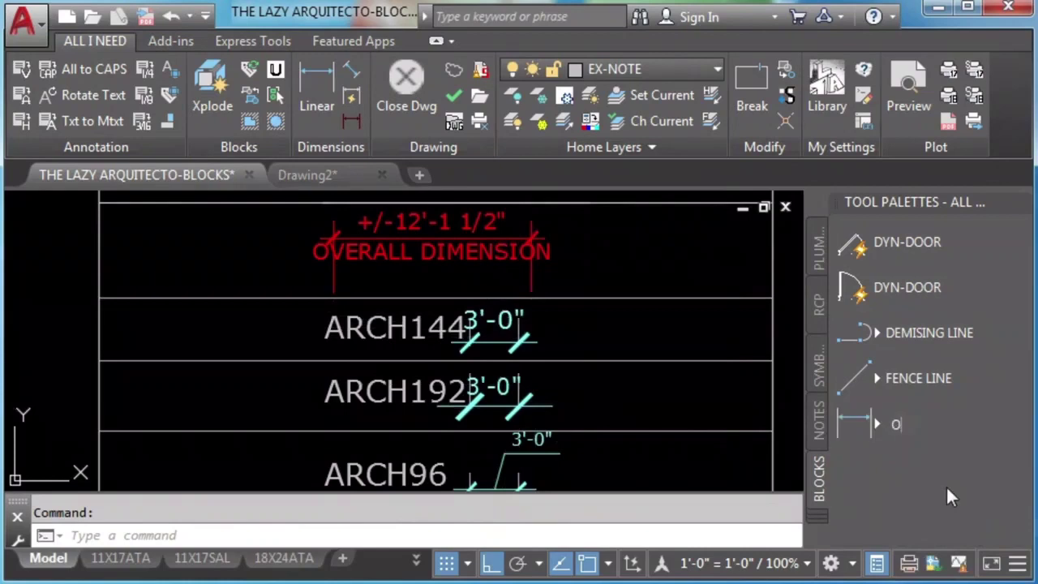
{"action": "type", "text": "VERALL DIM"}
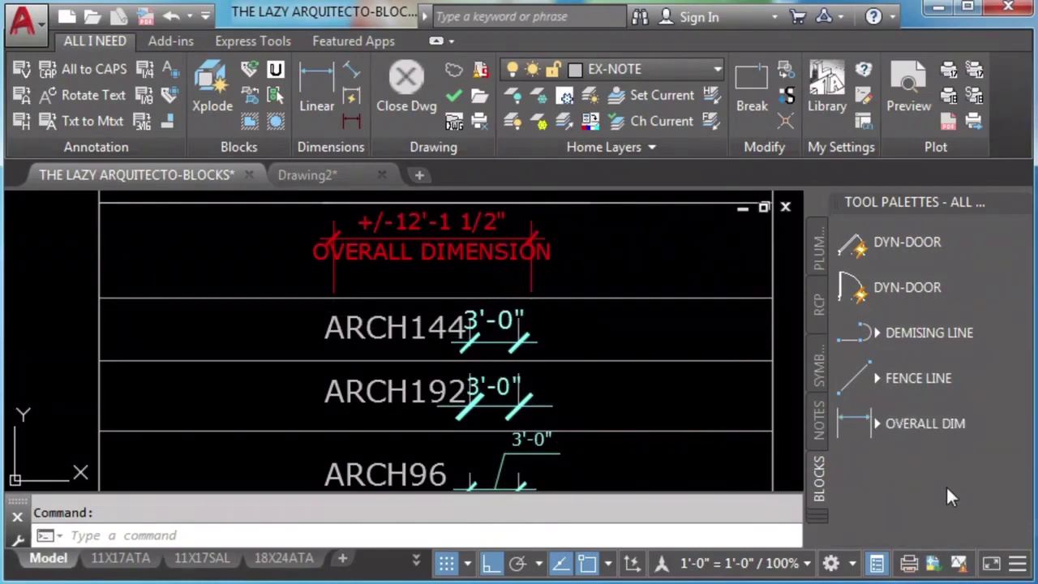
{"action": "key", "text": "Return"}
Add the ARCH144 3'-0" dimension to the palette as the 144 DIM tool.
{"action": "key", "text": "Escape"}
{"action": "left_click", "coordinate": [492, 326]}
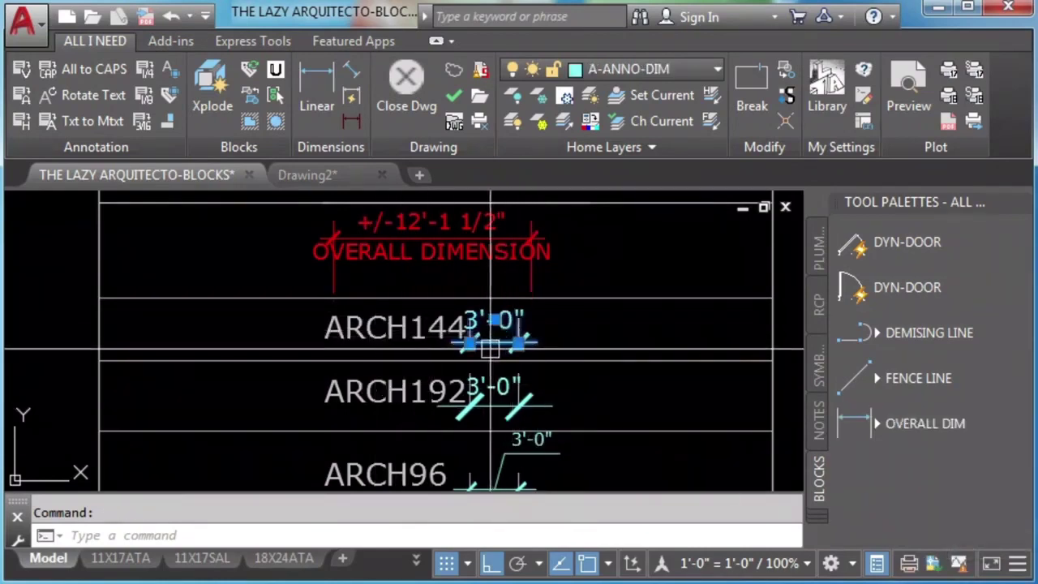
{"action": "left_click_drag", "start_coordinate": [511, 342], "coordinate": [890, 469]}
{"action": "right_click", "coordinate": [893, 474]}
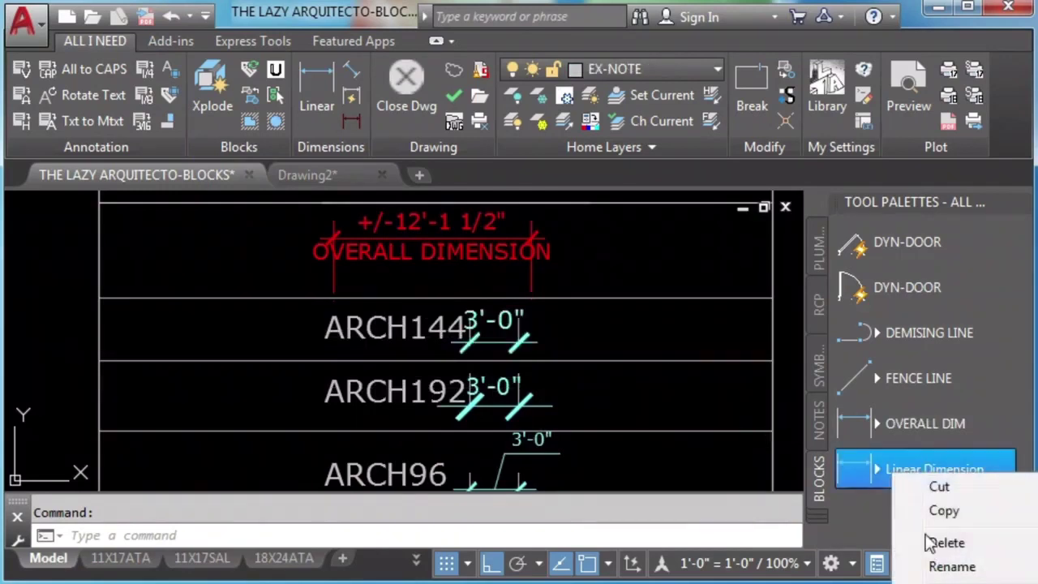
{"action": "left_click", "coordinate": [953, 567]}
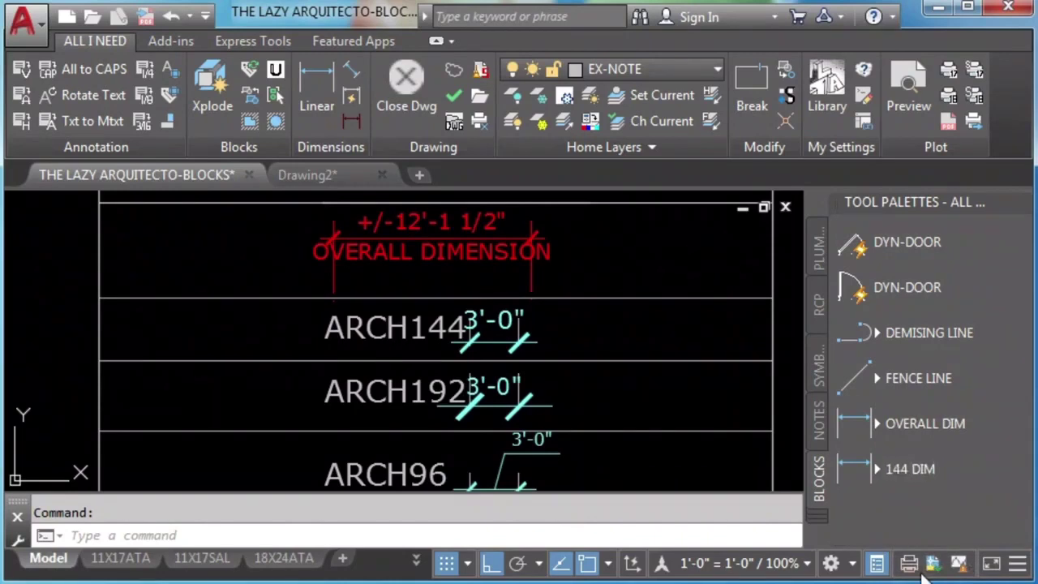
Place a test 8'-8 1/2" dimension with the OVERALL DIM tool.
{"action": "middle_click_drag", "start_coordinate": [684, 372], "coordinate": [426, 463]}
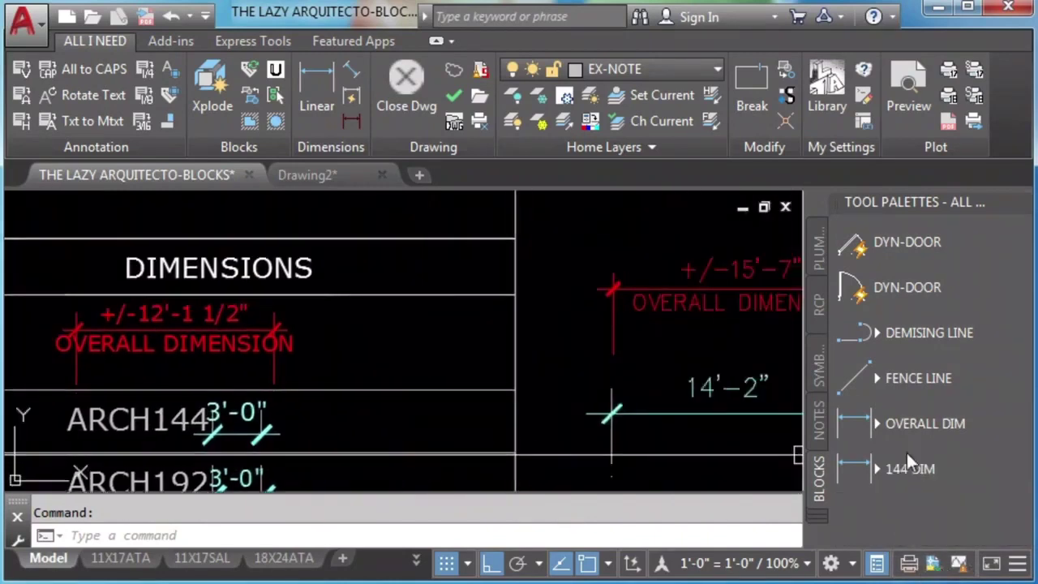
{"action": "left_click", "coordinate": [916, 428]}
{"action": "middle_click_drag", "start_coordinate": [567, 244], "coordinate": [565, 385]}
{"action": "left_click", "coordinate": [582, 327]}
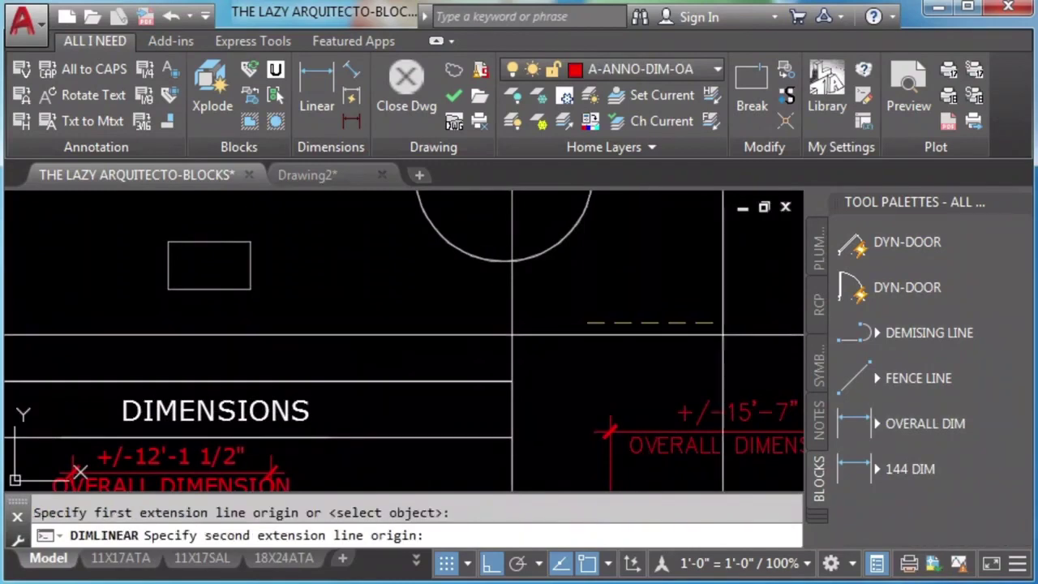
{"action": "left_click", "coordinate": [733, 327]}
{"action": "left_click", "coordinate": [734, 285]}
{"action": "key", "text": "Escape"}
Place a test 7'-9" dimension with the 144 DIM tool.
{"action": "left_click", "coordinate": [899, 468]}
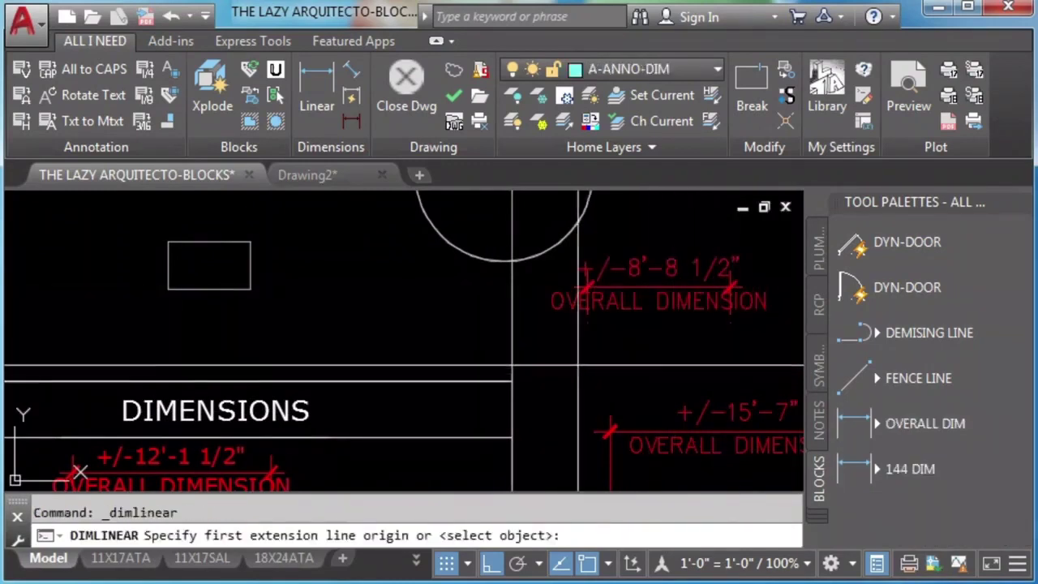
{"action": "left_click", "coordinate": [565, 340]}
{"action": "left_click", "coordinate": [691, 340]}
{"action": "left_click", "coordinate": [648, 342]}
{"action": "key", "text": "Escape"}
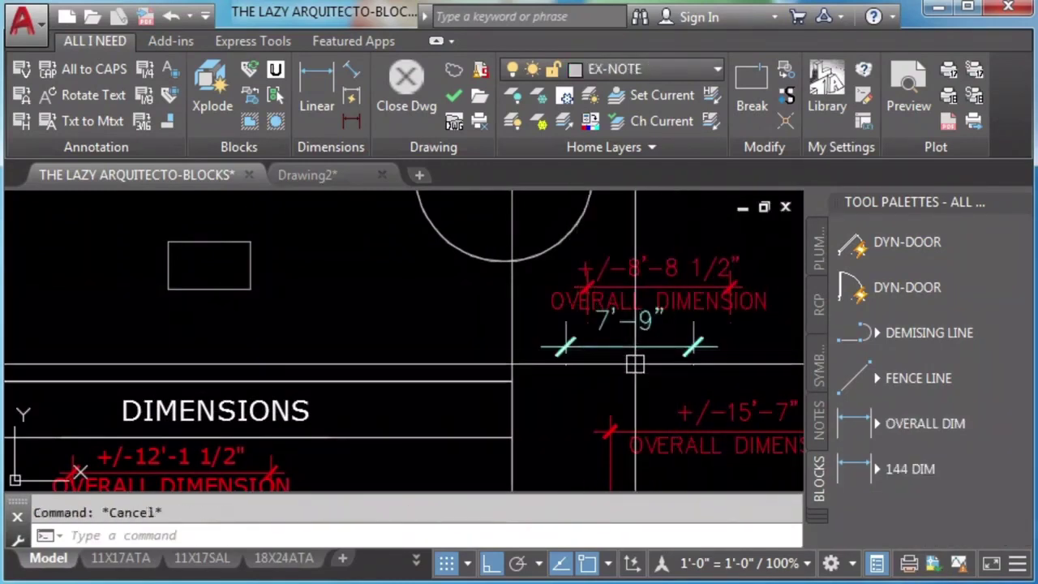
{"action": "scroll", "coordinate": [636, 379], "scroll_direction": "down", "scroll_amount": 3}
Switch to the S.VARIABLES palette and drag the small rectangle onto it as a Polyline tool.
{"action": "middle_click_drag", "start_coordinate": [480, 374], "coordinate": [540, 427]}
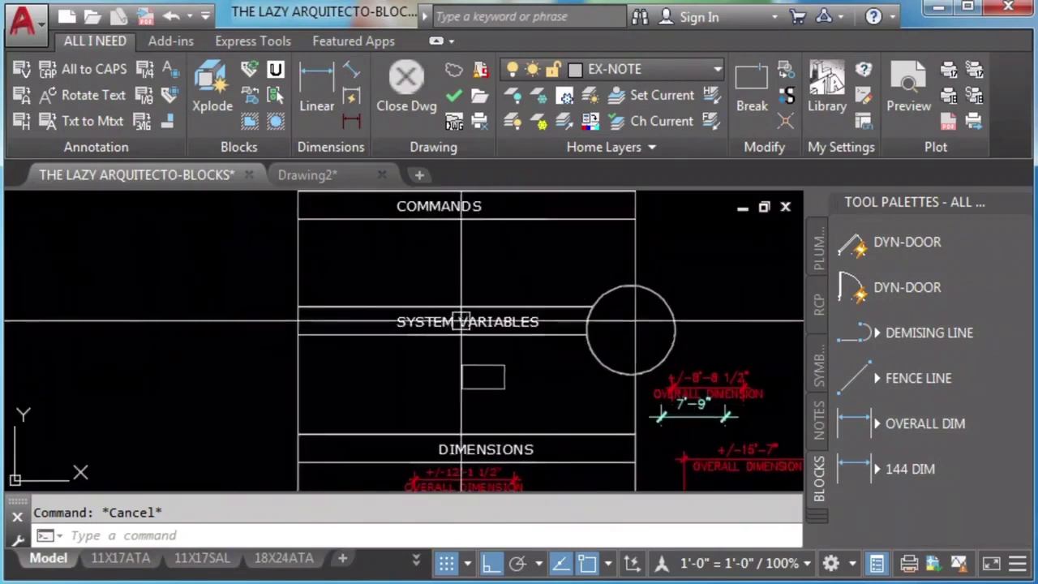
{"action": "scroll", "coordinate": [475, 331], "scroll_direction": "up", "scroll_amount": 3}
{"action": "mouse_move", "coordinate": [518, 371]}
{"action": "middle_mouse_down"}
{"action": "mouse_move", "coordinate": [477, 375]}
{"action": "mouse_move", "coordinate": [495, 389]}
{"action": "mouse_move", "coordinate": [500, 358]}
{"action": "middle_mouse_up"}
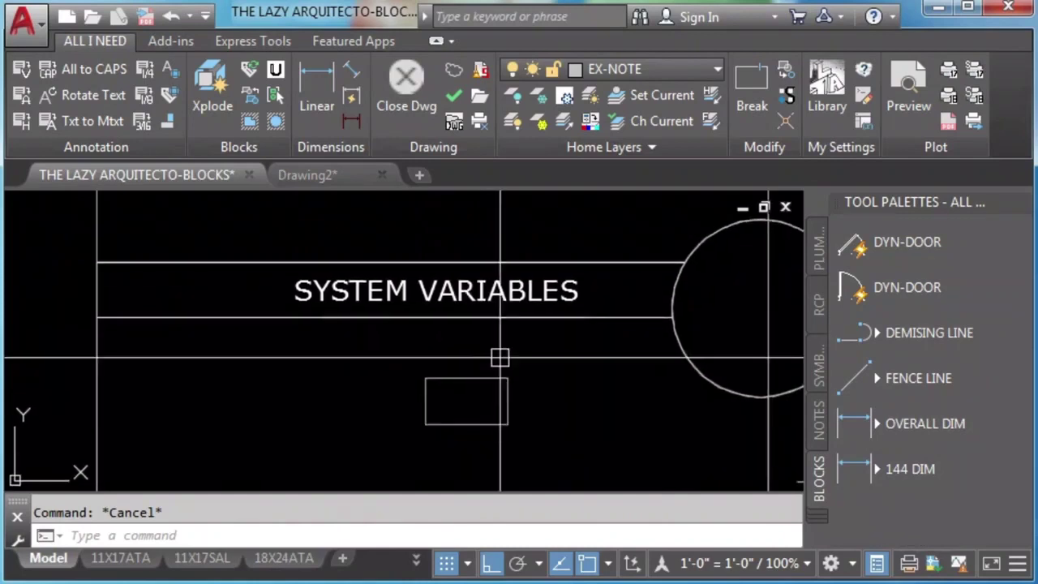
{"action": "left_click", "coordinate": [813, 507]}
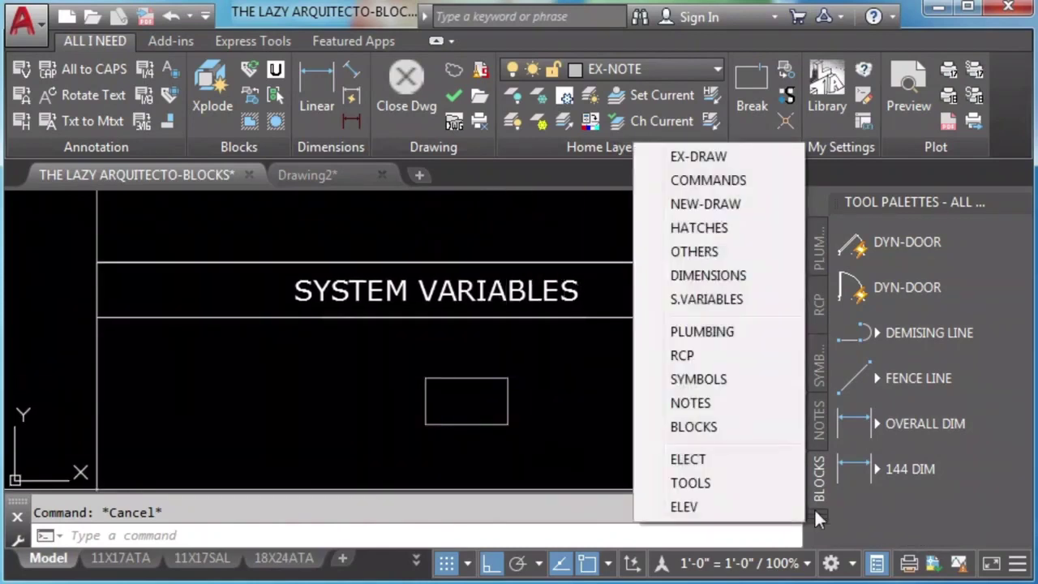
{"action": "left_click", "coordinate": [706, 299]}
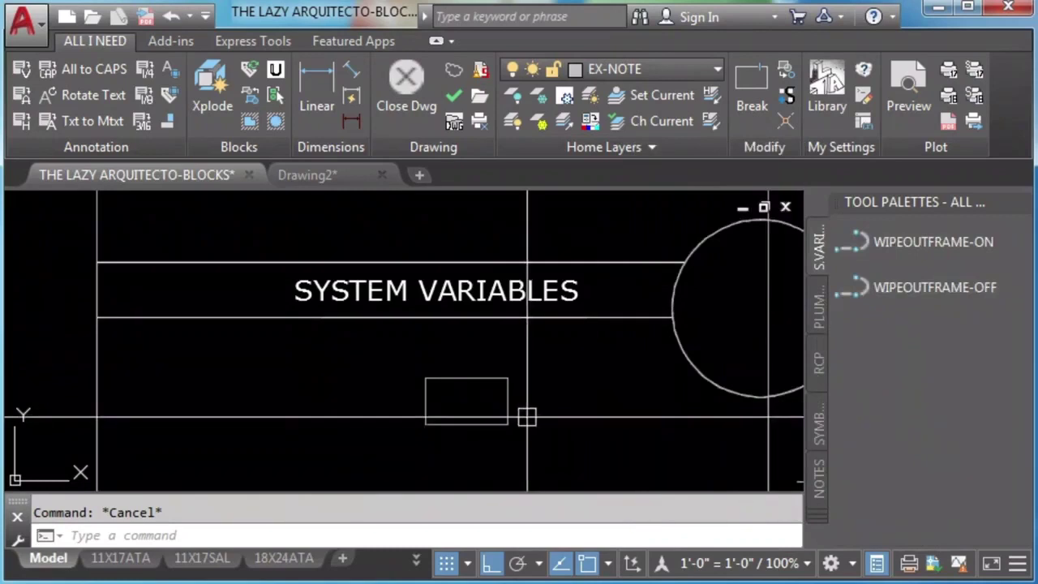
{"action": "middle_click_drag", "start_coordinate": [526, 416], "coordinate": [470, 418]}
{"action": "left_click", "coordinate": [459, 405]}
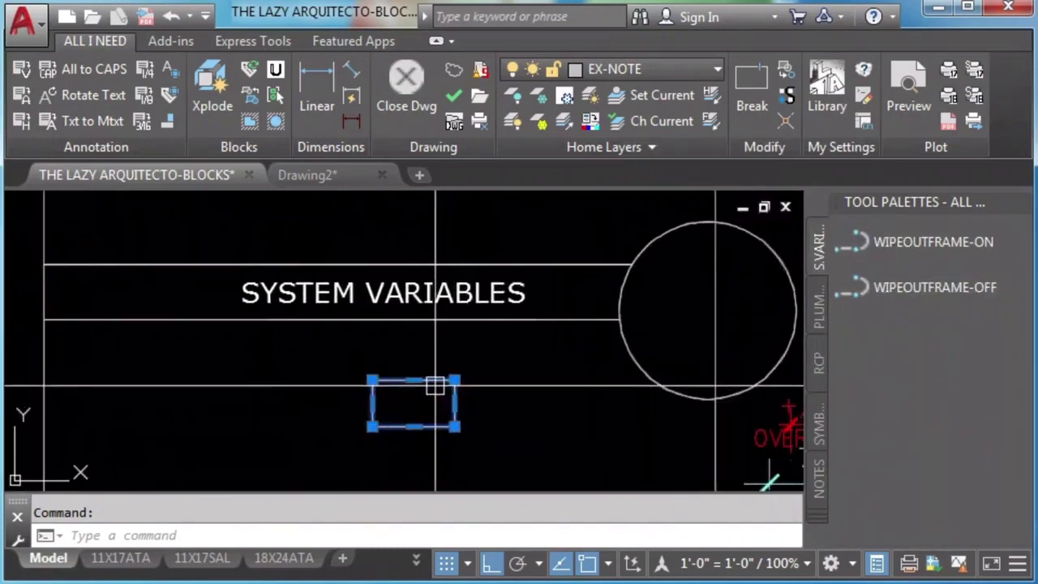
{"action": "mouse_move", "coordinate": [435, 386]}
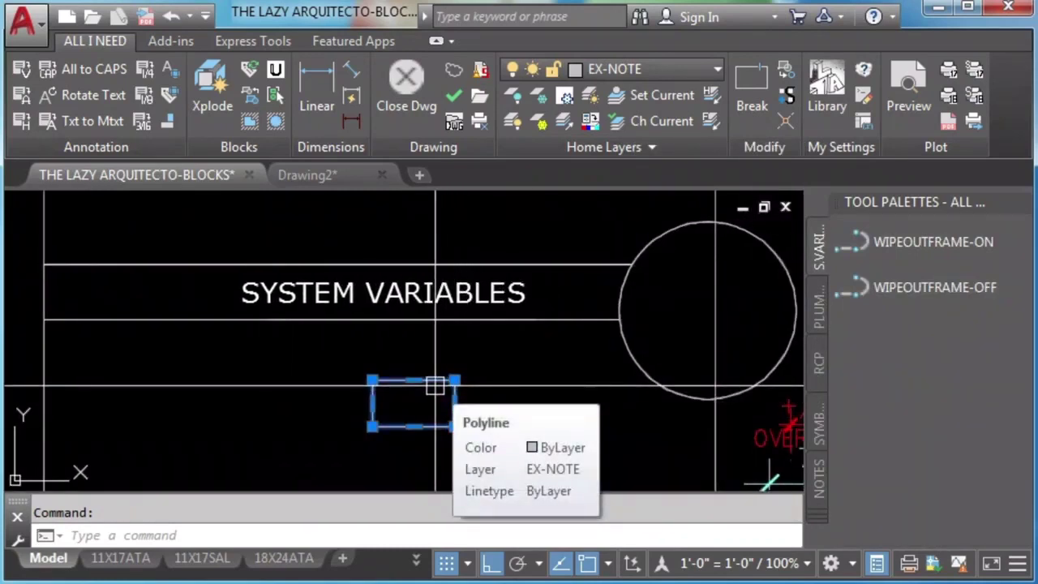
{"action": "mouse_move", "coordinate": [435, 385]}
{"action": "left_mouse_down"}
{"action": "mouse_move", "coordinate": [676, 416]}
{"action": "mouse_move", "coordinate": [893, 355]}
{"action": "left_mouse_up"}
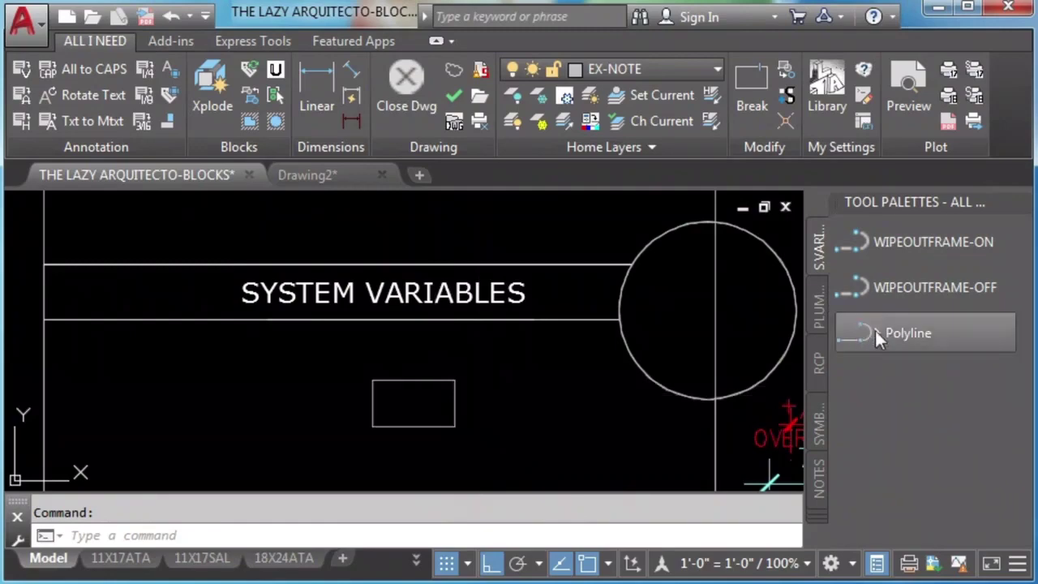
Open the new Polyline tool's properties and turn its flyout off.
{"action": "right_click", "coordinate": [877, 336]}
{"action": "left_click", "coordinate": [924, 491]}
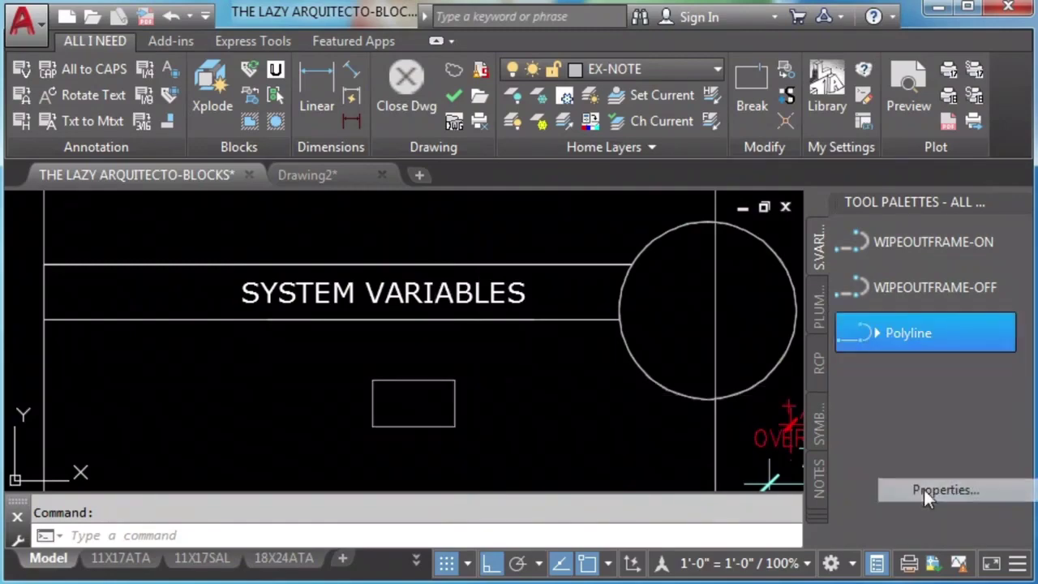
{"action": "left_click", "coordinate": [414, 311]}
{"action": "left_click", "coordinate": [414, 312]}
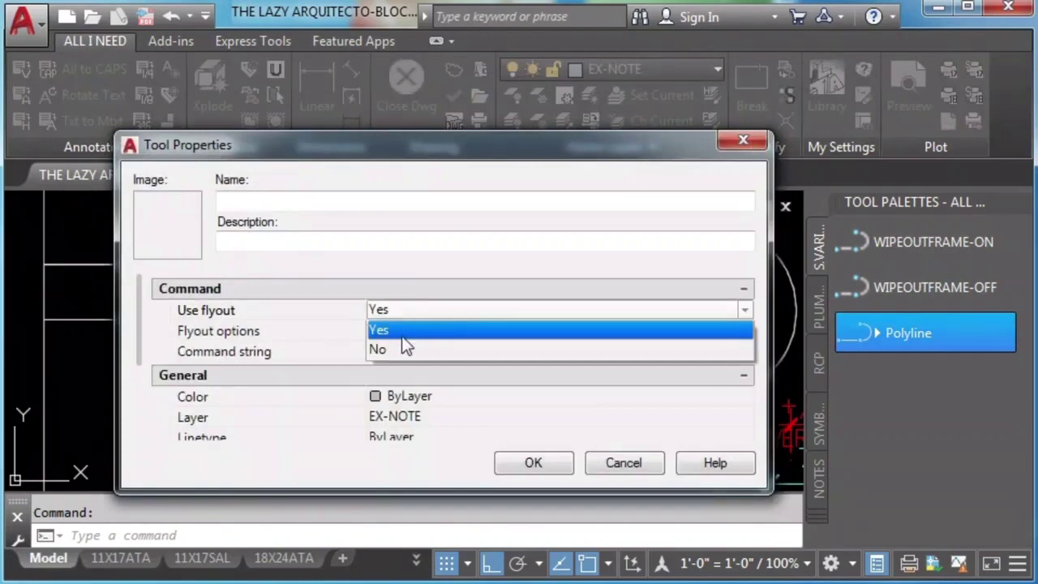
{"action": "left_click", "coordinate": [403, 350]}
Set the command string to ^C^C_WIPEOUTFRAME;1; and name the tool WIPEOUTFRAME ON.
{"action": "left_click", "coordinate": [427, 350]}
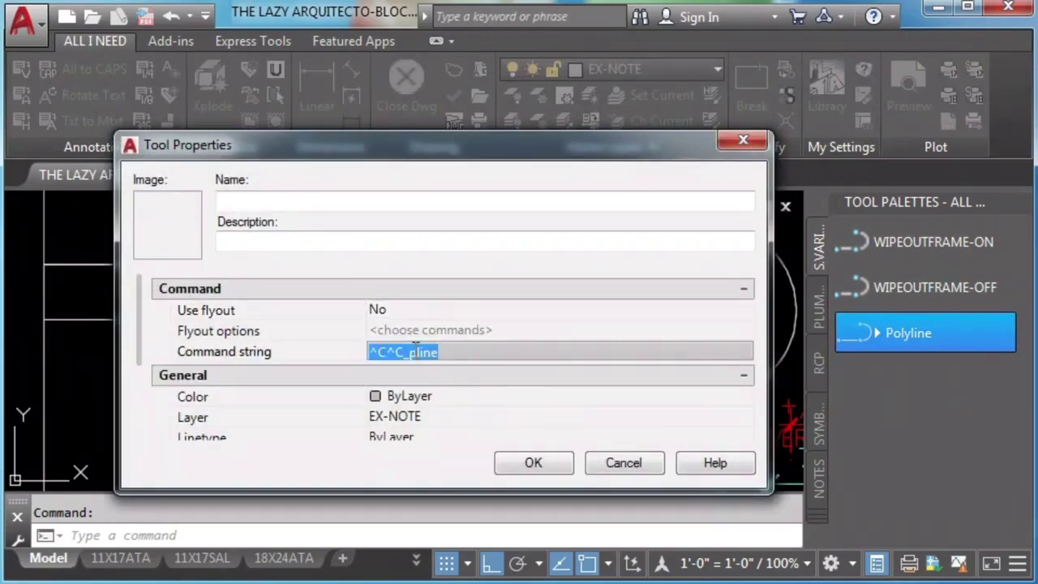
{"action": "left_click", "coordinate": [411, 351]}
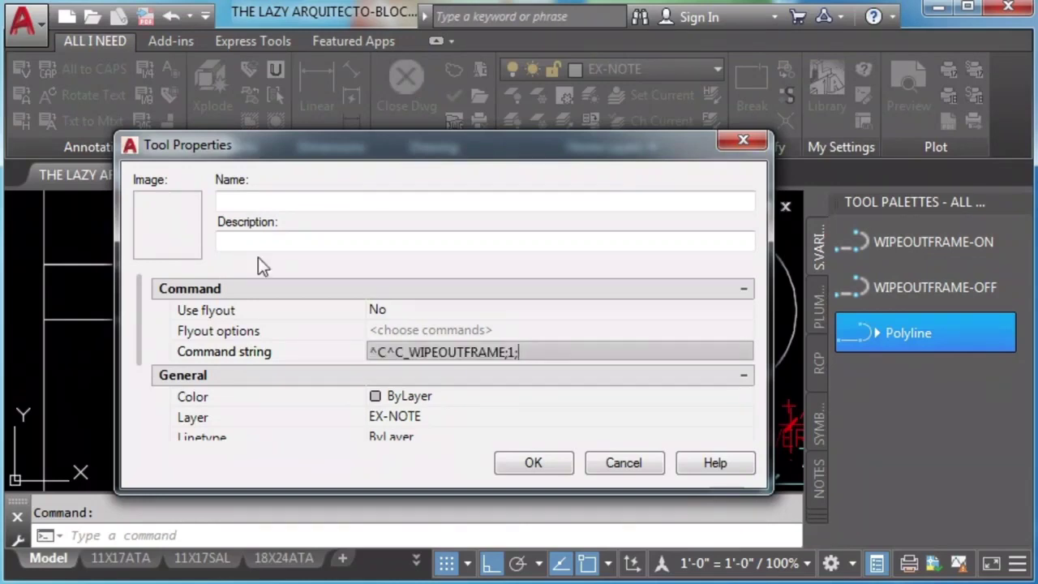
{"action": "left_click", "coordinate": [273, 201]}
{"action": "left_click_drag", "start_coordinate": [408, 351], "coordinate": [500, 349]}
{"action": "key", "text": "ctrl+c"}
{"action": "left_click", "coordinate": [261, 203]}
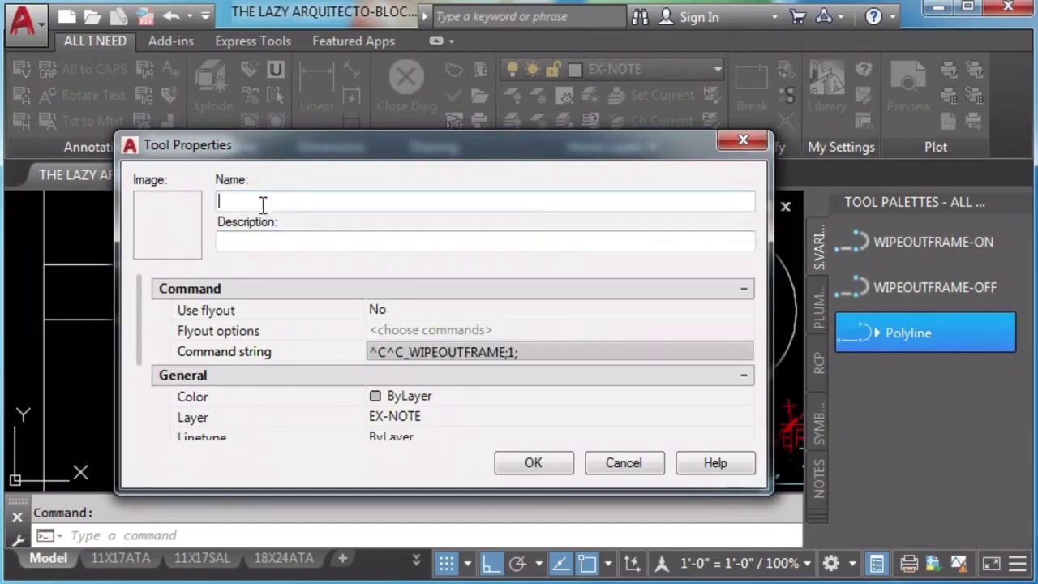
{"action": "key", "text": "ctrl+v"}
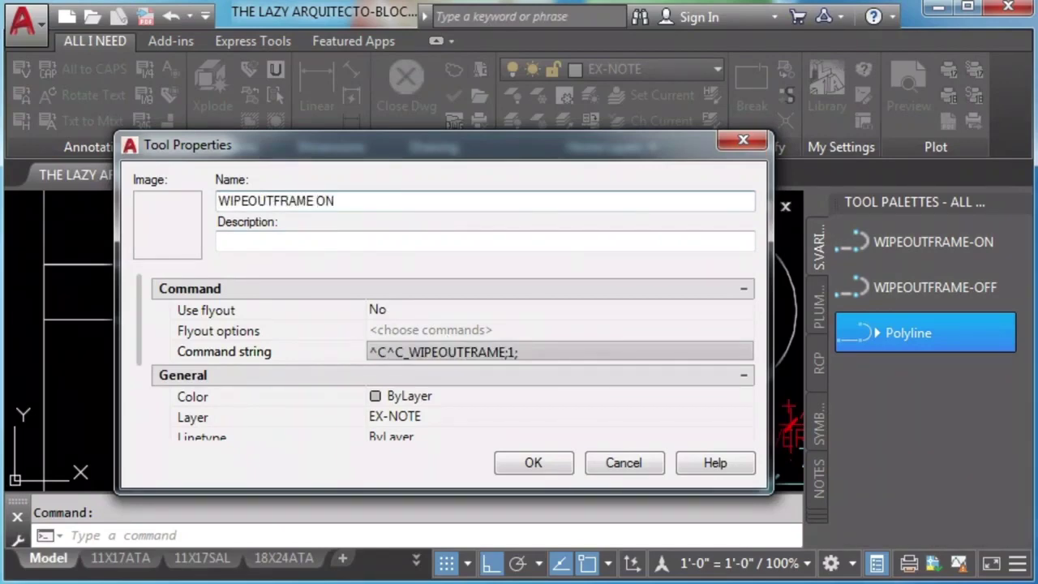
{"action": "left_click", "coordinate": [532, 463]}
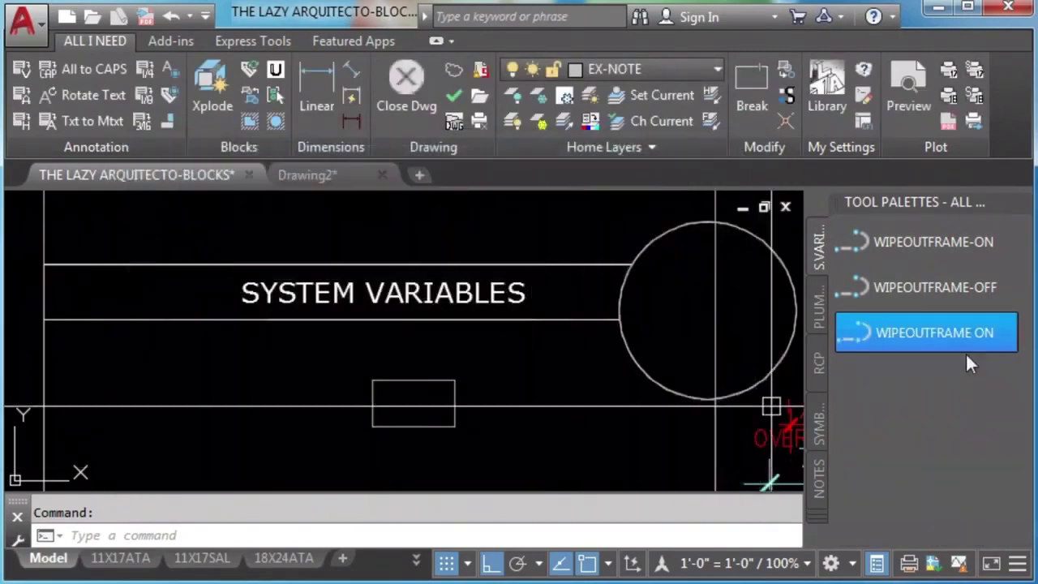
Copy the WIPEOUTFRAME ON tool and paste a duplicate onto the S.VARIABLES palette.
{"action": "left_click", "coordinate": [948, 339]}
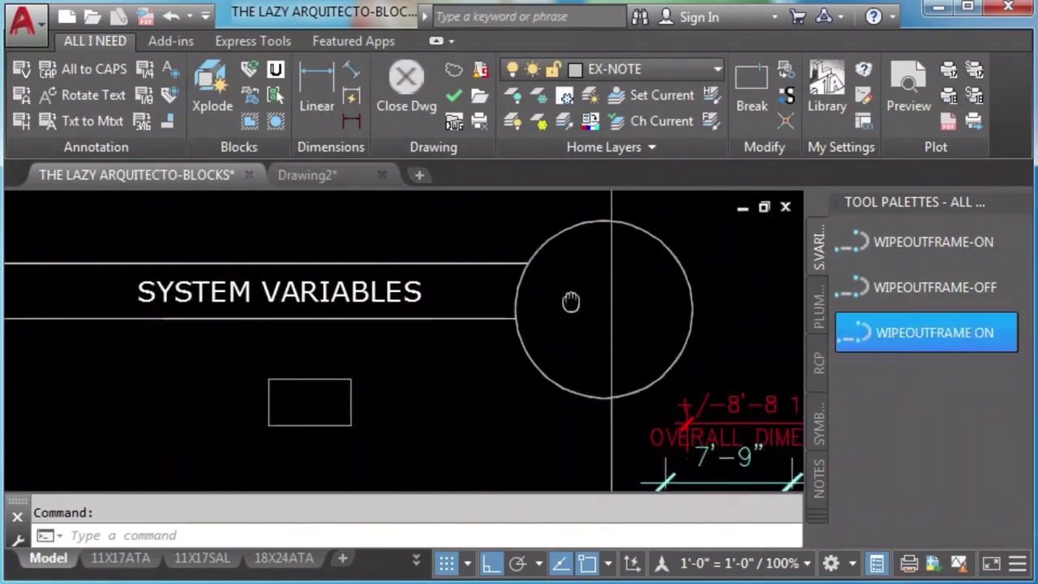
{"action": "right_click", "coordinate": [878, 338]}
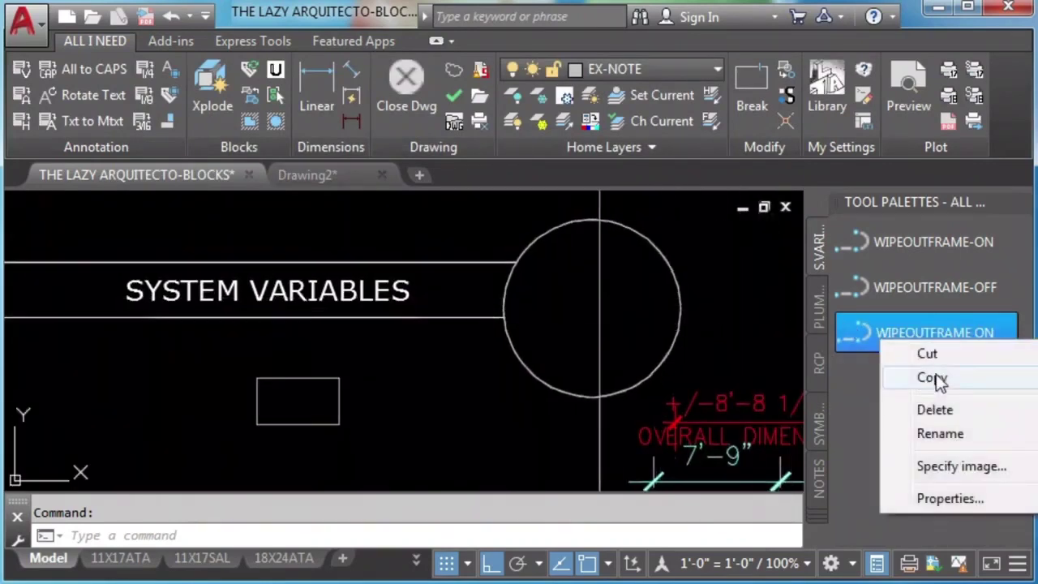
{"action": "left_click", "coordinate": [926, 377]}
{"action": "right_click", "coordinate": [911, 416]}
{"action": "left_click", "coordinate": [952, 490]}
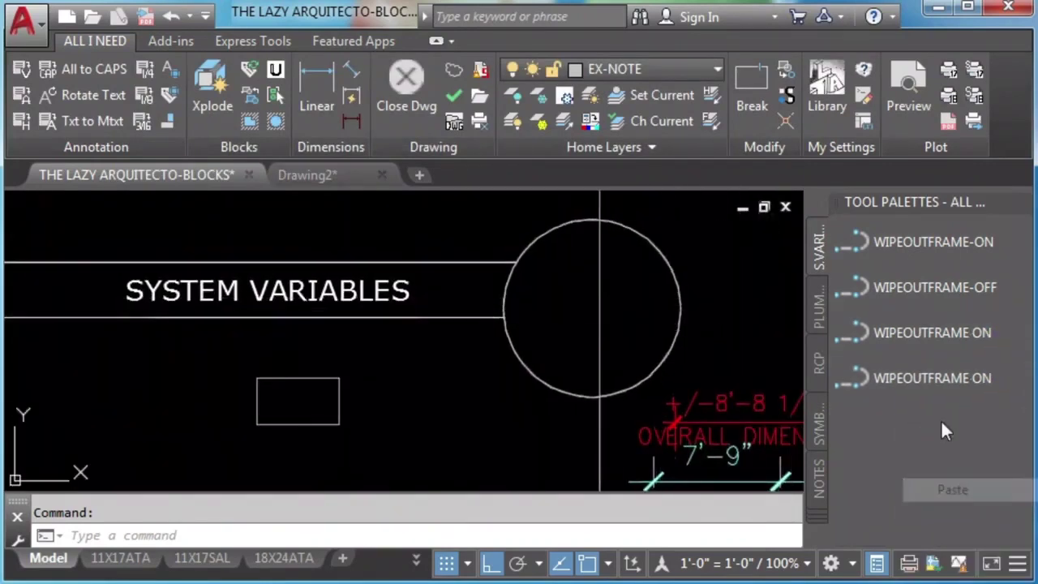
Rename the pasted duplicate to WIPEOUTFRAME OFF in its tool properties.
{"action": "right_click", "coordinate": [911, 377]}
{"action": "left_click", "coordinate": [981, 534]}
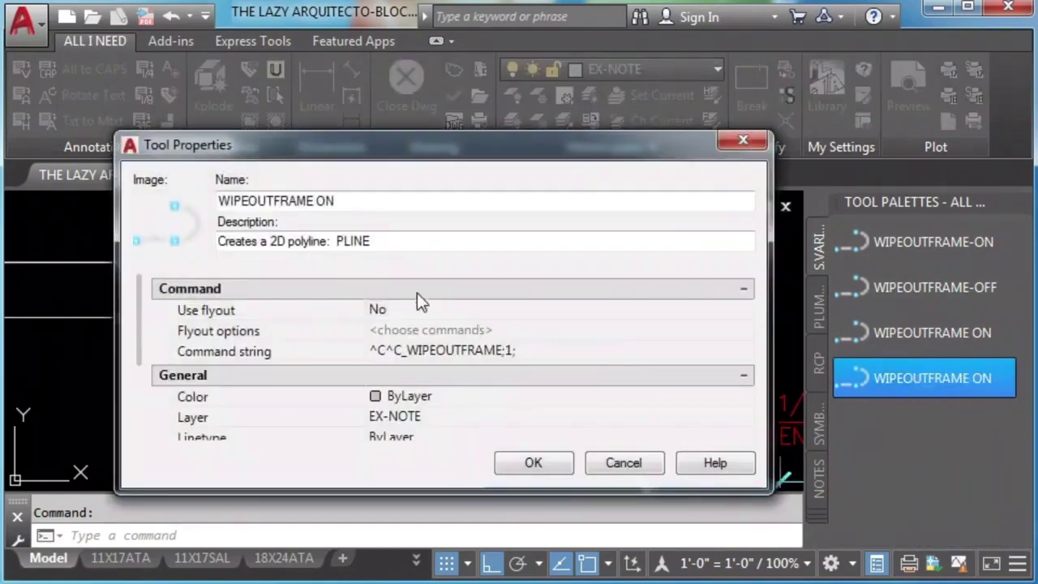
{"action": "left_click", "coordinate": [361, 204]}
{"action": "key", "text": "BackSpace"}
{"action": "type", "text": "FF"}
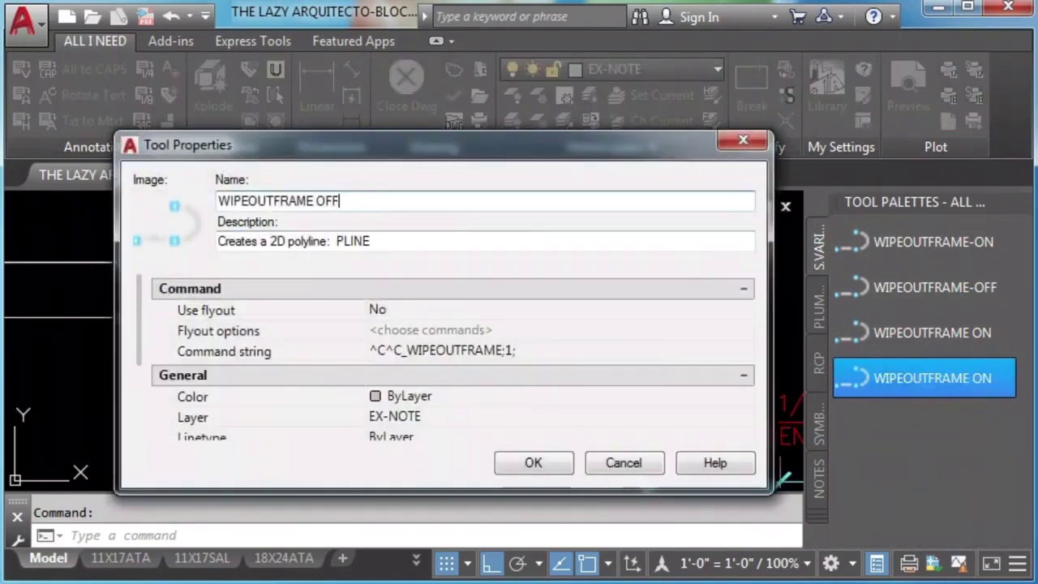
{"action": "left_click", "coordinate": [509, 351]}
{"action": "left_click", "coordinate": [520, 355]}
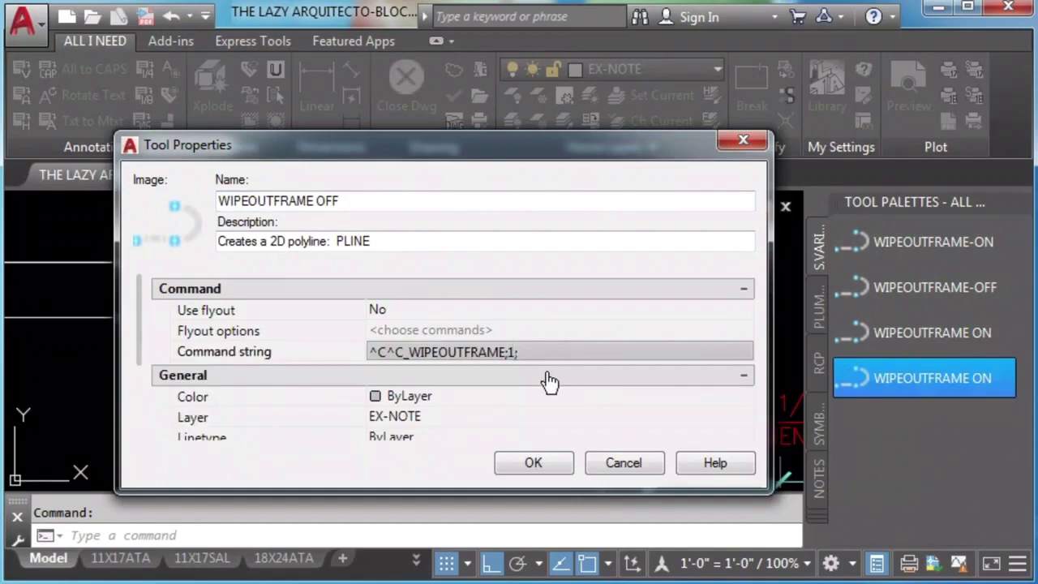
{"action": "left_click", "coordinate": [532, 462]}
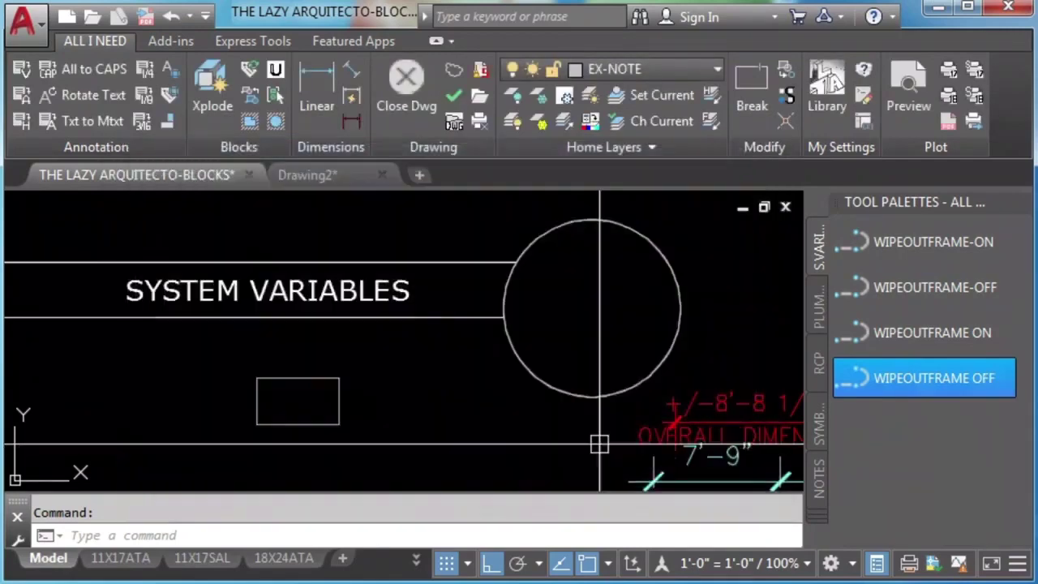
Zoom to a wipeout and hide its frame with WIPEOUTFRAME OFF, then restore it with WIPEOUTFRAME ON.
{"action": "scroll", "coordinate": [608, 303], "scroll_direction": "up", "scroll_amount": 10}
{"action": "middle_click_drag", "start_coordinate": [608, 304], "coordinate": [313, 348]}
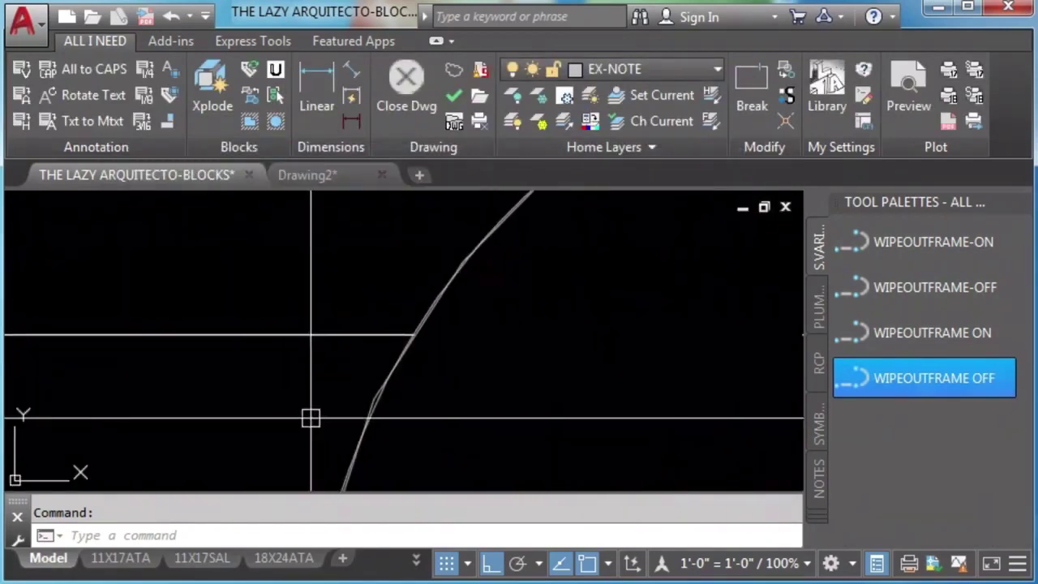
{"action": "scroll", "coordinate": [371, 405], "scroll_direction": "down", "scroll_amount": 2}
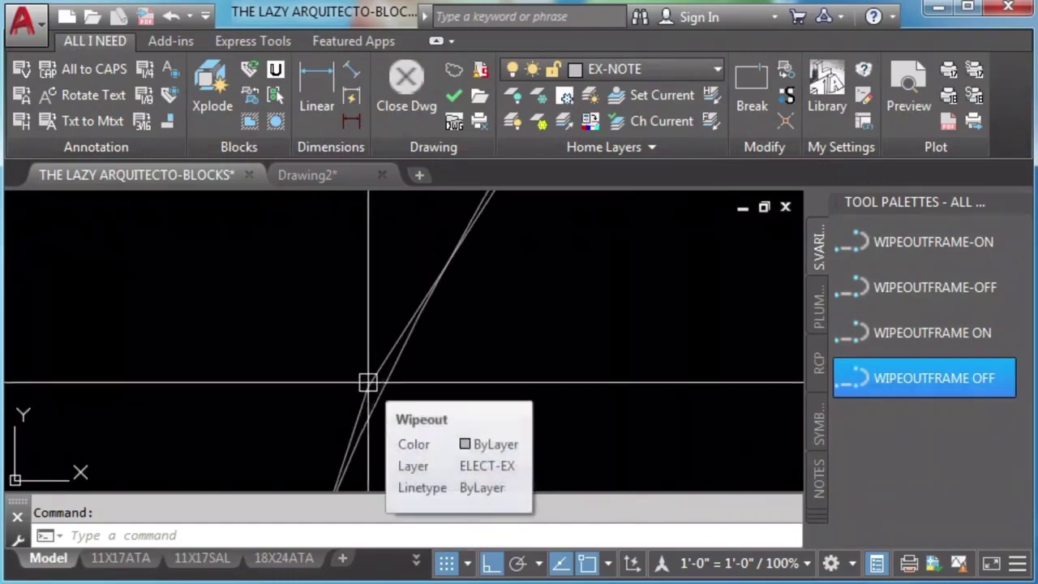
{"action": "scroll", "coordinate": [416, 361], "scroll_direction": "down", "scroll_amount": 1}
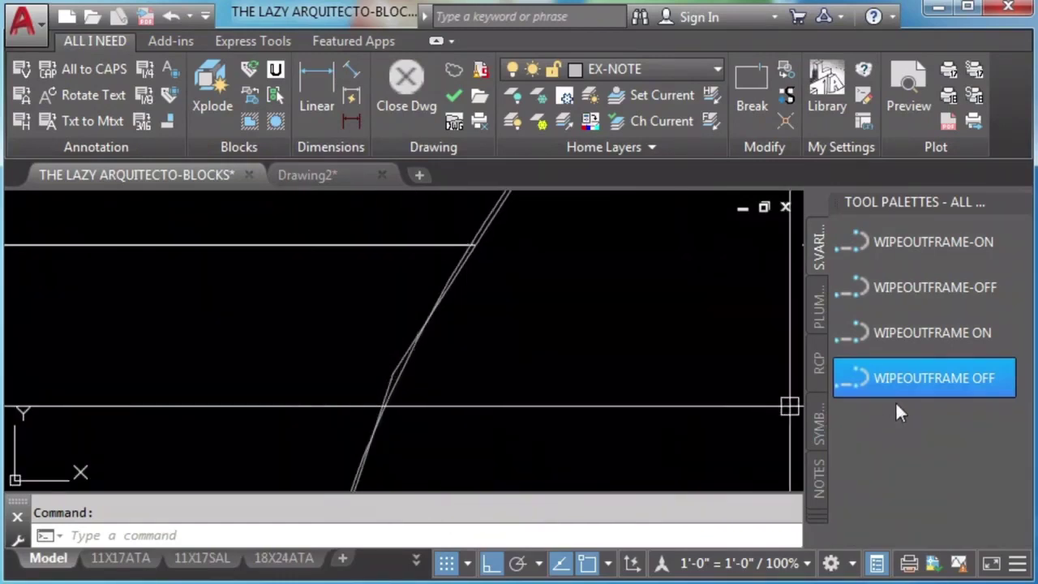
{"action": "left_click", "coordinate": [903, 374]}
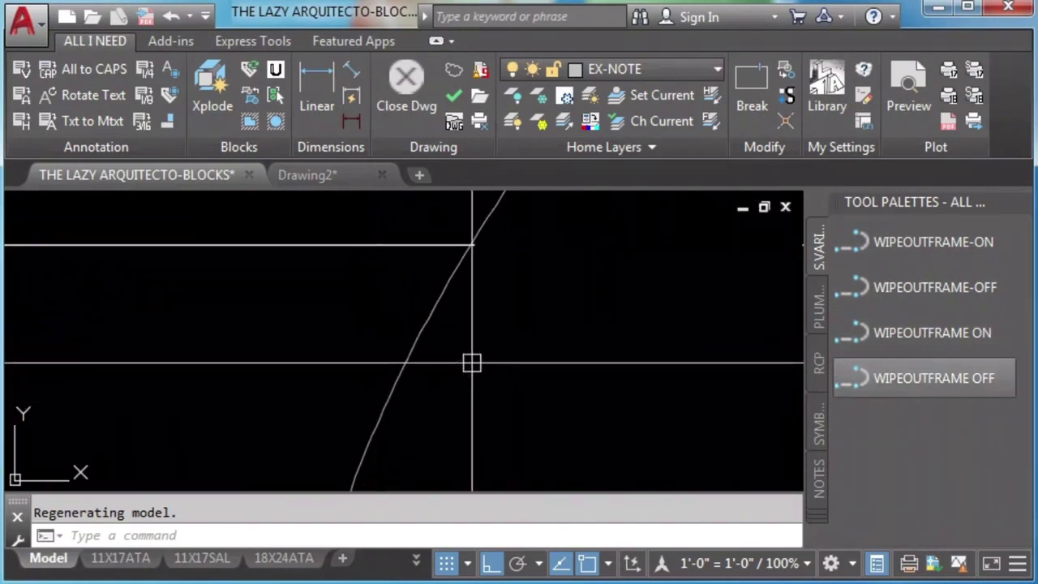
{"action": "left_click", "coordinate": [891, 331]}
{"action": "scroll", "coordinate": [438, 338], "scroll_direction": "down", "scroll_amount": 5}
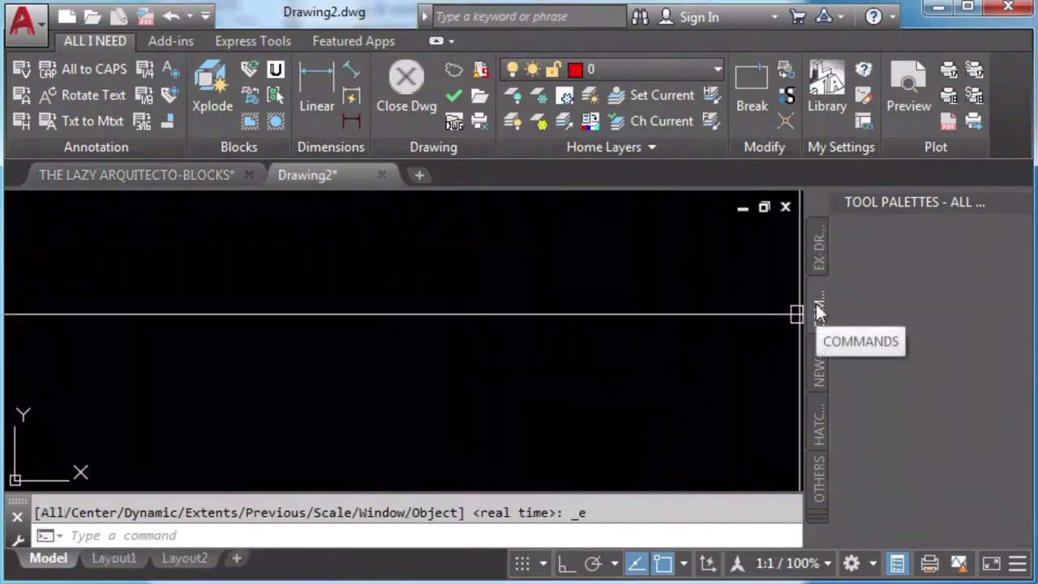
Switch to the empty COMMANDS palette and choose Customize Commands from its right-click menu.
{"action": "left_click", "coordinate": [819, 313]}
{"action": "right_click", "coordinate": [933, 316]}
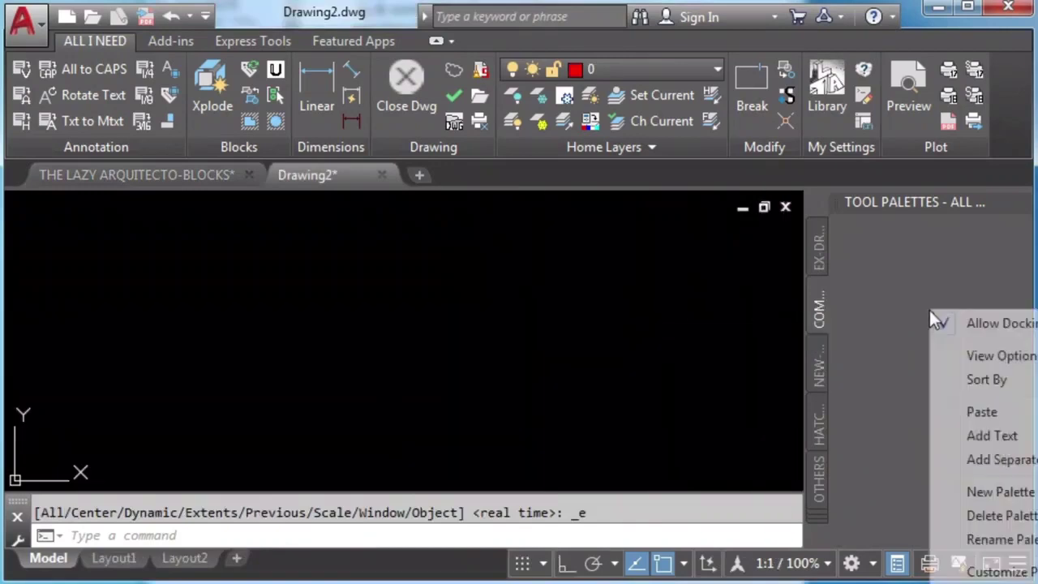
{"action": "right_click", "coordinate": [861, 231]}
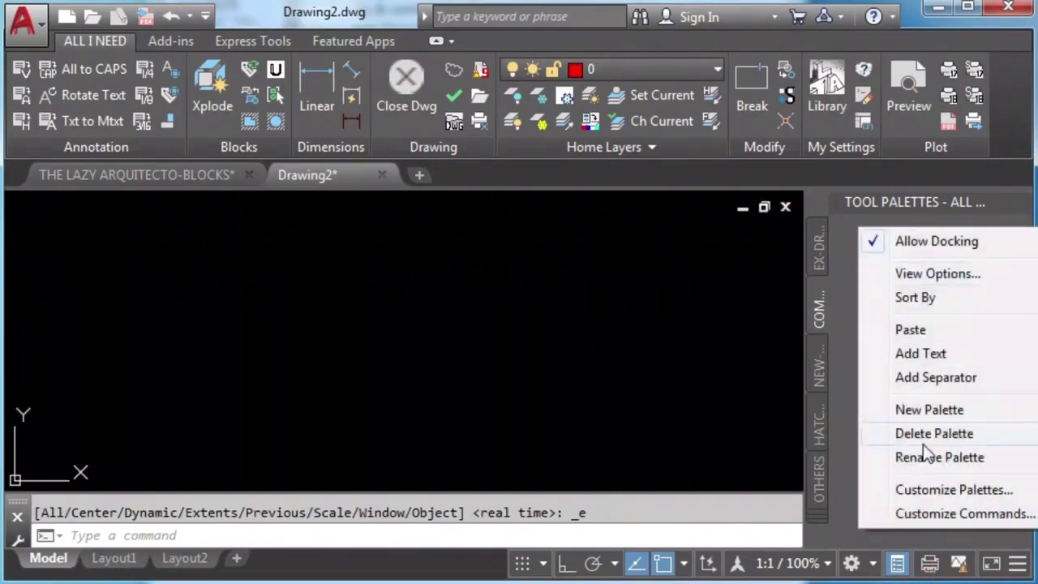
{"action": "left_click", "coordinate": [908, 513]}
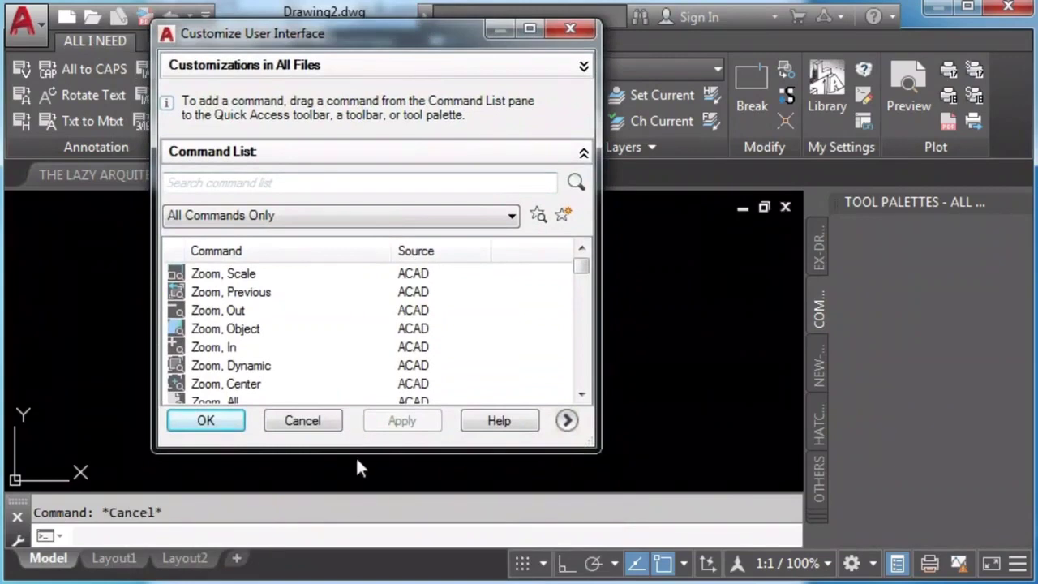
Drag Zoom Extents from the Command List onto the COMMANDS palette, confirm with OK, and test the tool.
{"action": "left_click_drag", "start_coordinate": [360, 469], "coordinate": [366, 490]}
{"action": "left_click", "coordinate": [581, 438]}
{"action": "left_click", "coordinate": [581, 437]}
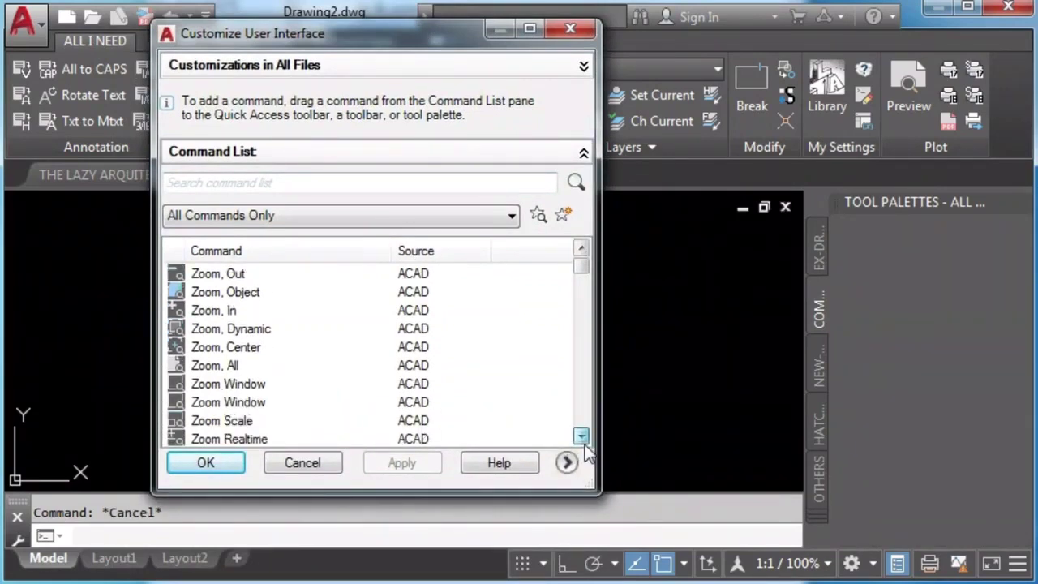
{"action": "left_click", "coordinate": [581, 437]}
{"action": "left_click", "coordinate": [581, 438]}
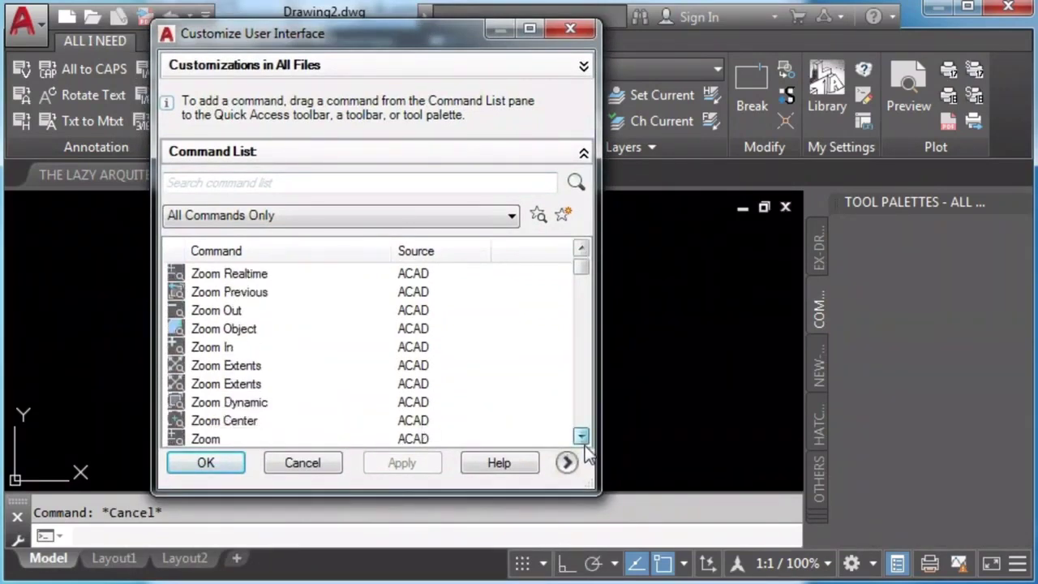
{"action": "left_click", "coordinate": [212, 366]}
{"action": "left_click_drag", "start_coordinate": [225, 372], "coordinate": [908, 297]}
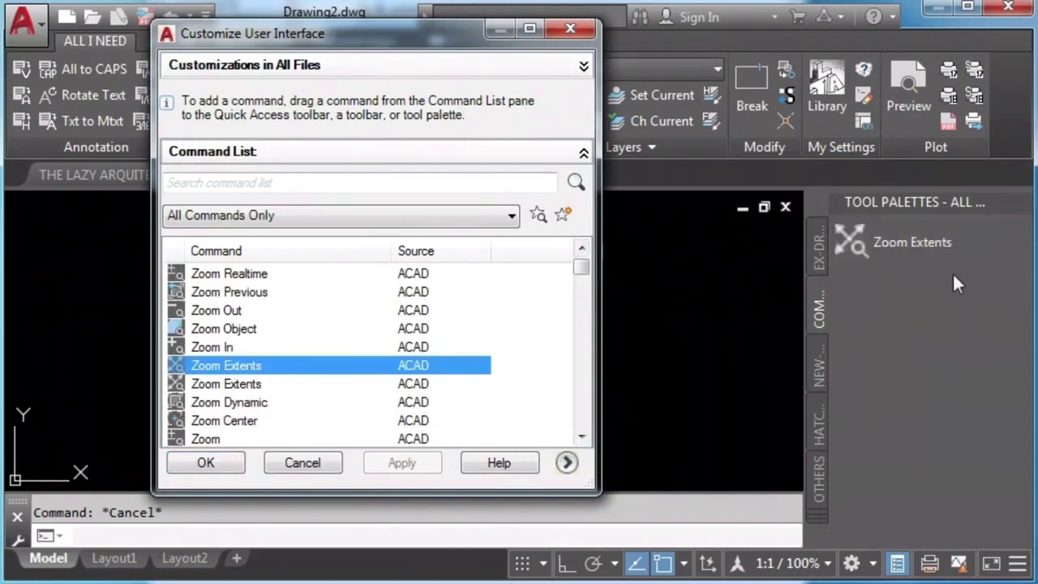
{"action": "left_click", "coordinate": [219, 470]}
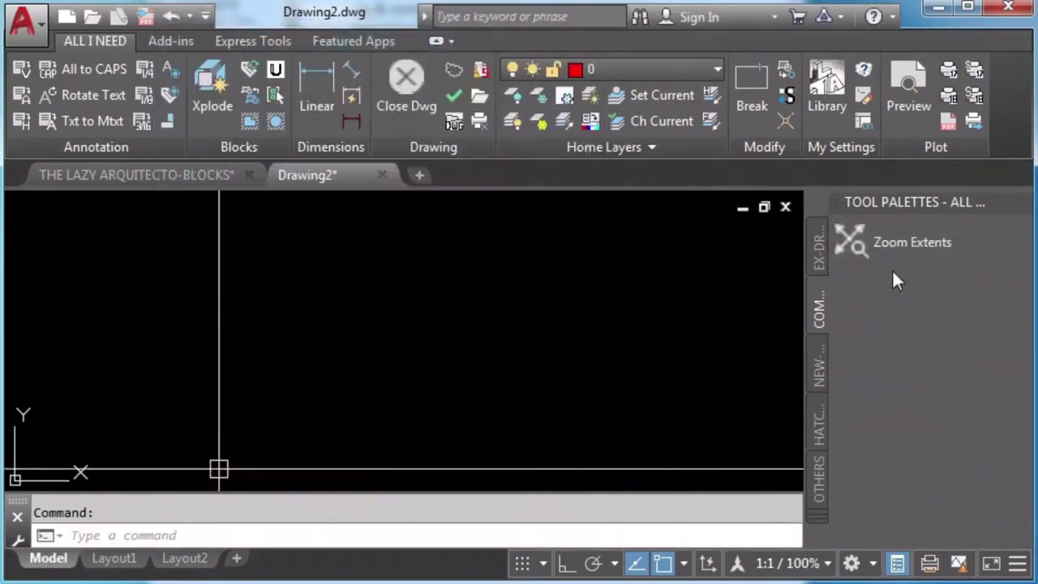
{"action": "middle_click", "coordinate": [477, 408]}
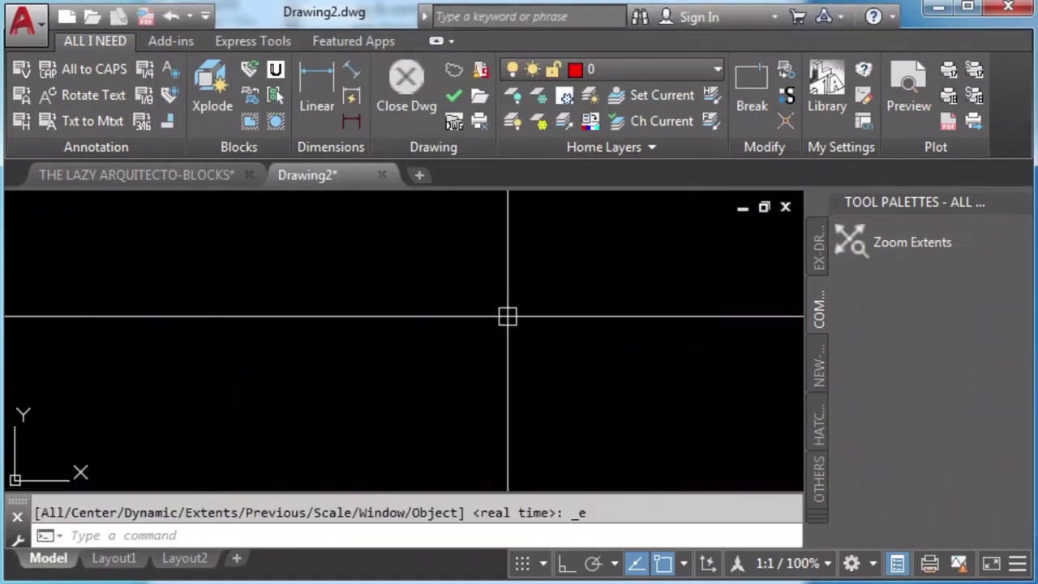